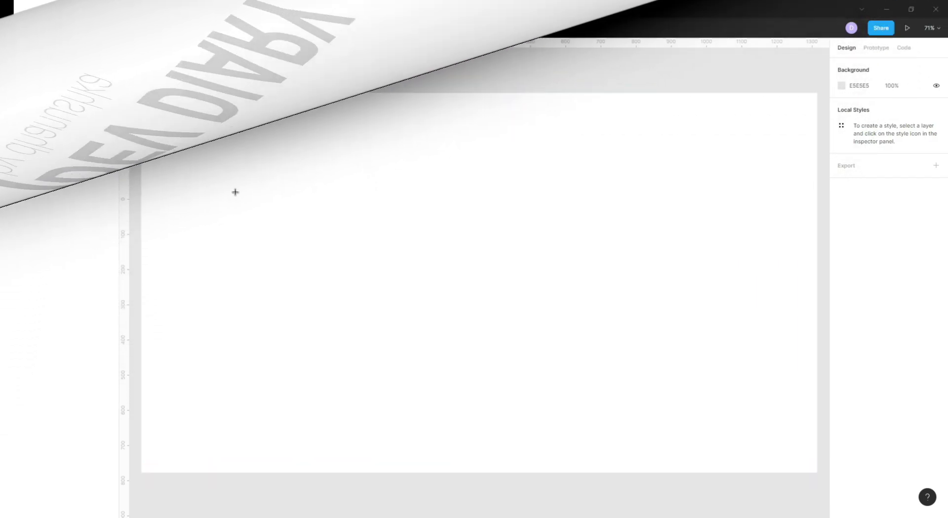
Draw a text box in Frame 1 and type 'Your one stop for tasty burger in the'
drag(200, 179, 533, 247)
text(Your one stop for tasty burger in the city area.)
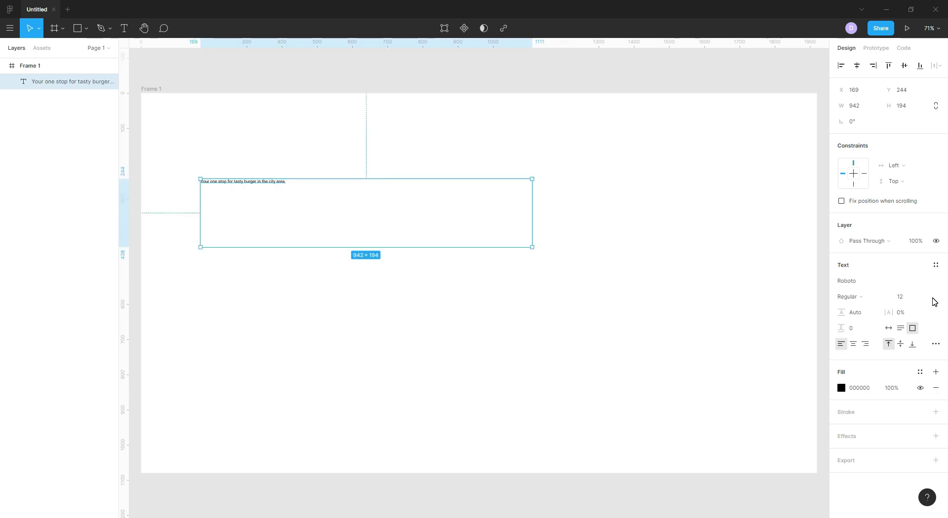
Set the tagline to 48 Raleway and narrow and reposition its text box
click(900, 297)
text(48)
key(Return)
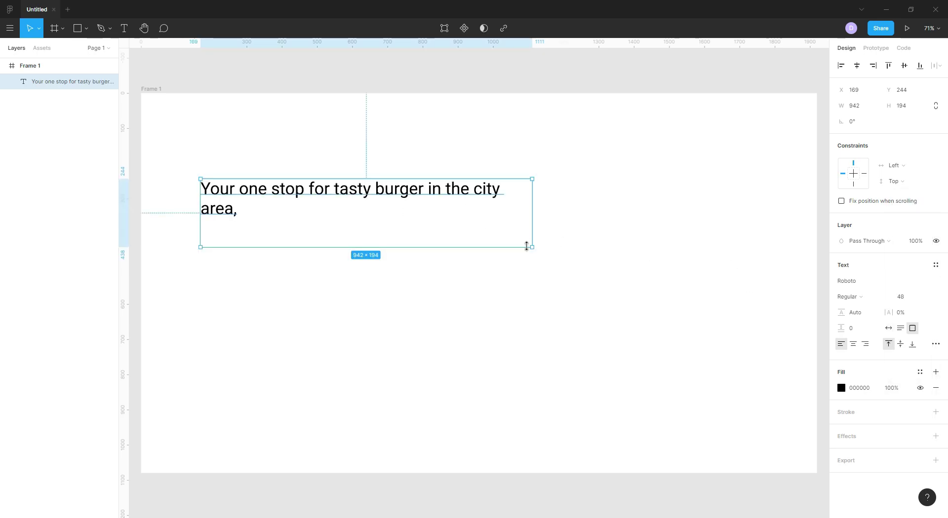
drag(527, 246, 320, 227)
click(873, 286)
text(Raleway)
key(Return)
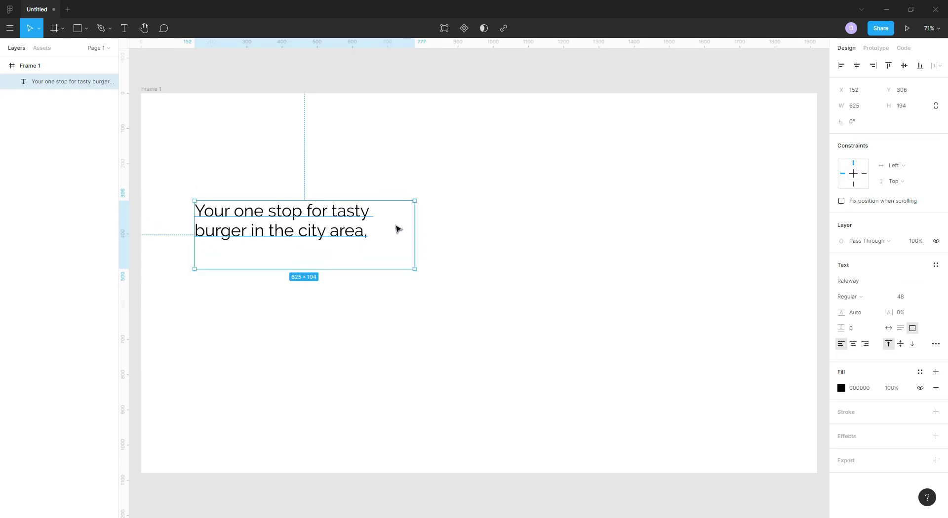
key(Escape)
double_click(318, 237)
drag(319, 237, 311, 250)
key(Escape)
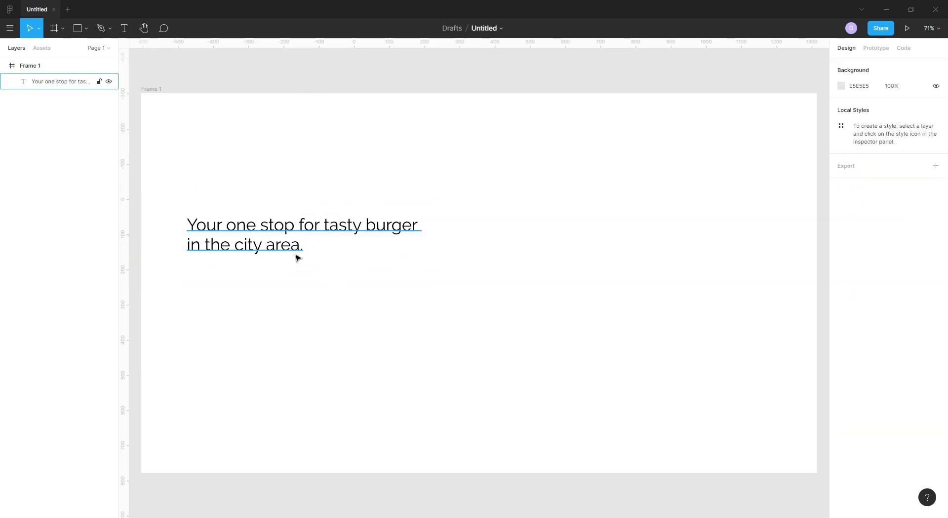
Add a 'Delicious. Tasty. Fresh.' subheading at size 36 aligned under the tagline
key(t)
drag(182, 290, 435, 325)
text(Delicious. Tasty. Few)
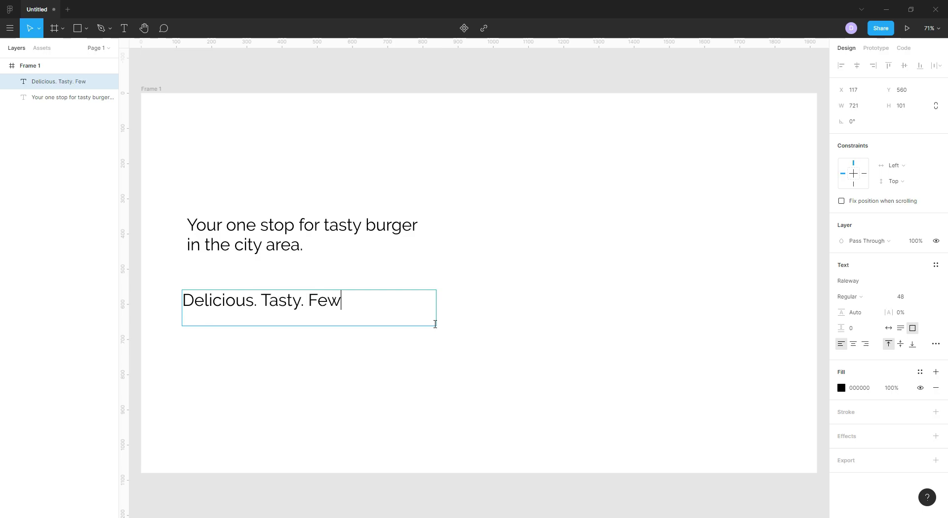
key(BackSpace)
key(BackSpace)
text(resh.)
key(Escape)
click(908, 296)
click(909, 286)
drag(247, 300, 252, 289)
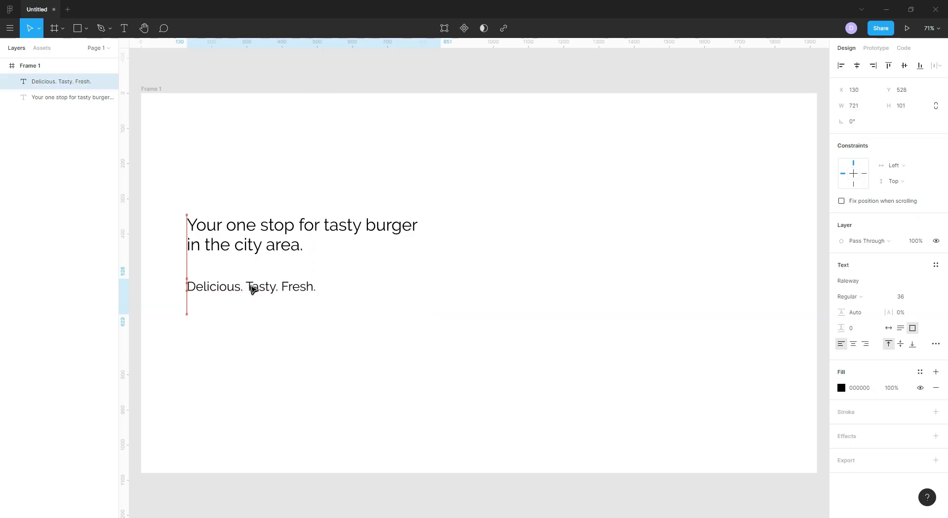
click(296, 275)
click(522, 82)
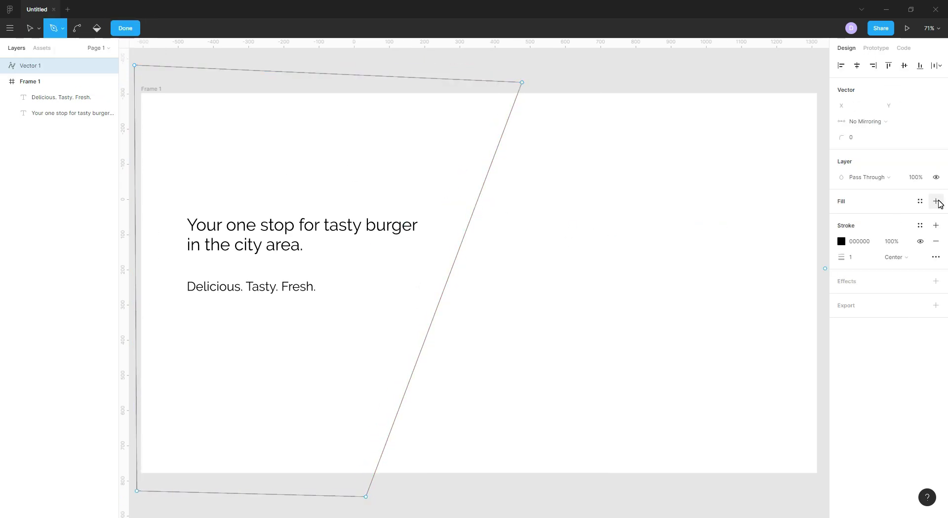
Give the slanted four-sided shape a fill and send it to the back
click(936, 201)
click(841, 217)
click(465, 401)
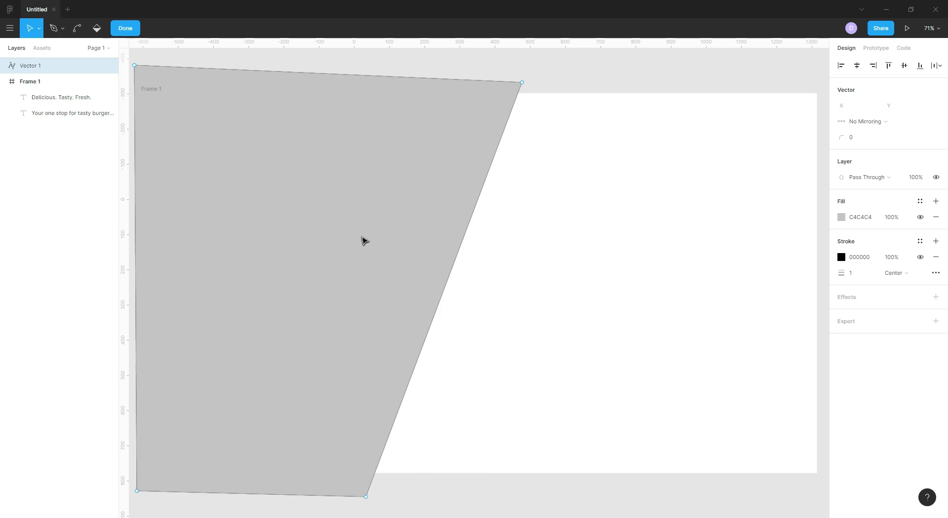
drag(399, 224, 473, 239)
key(Escape)
right_click(345, 242)
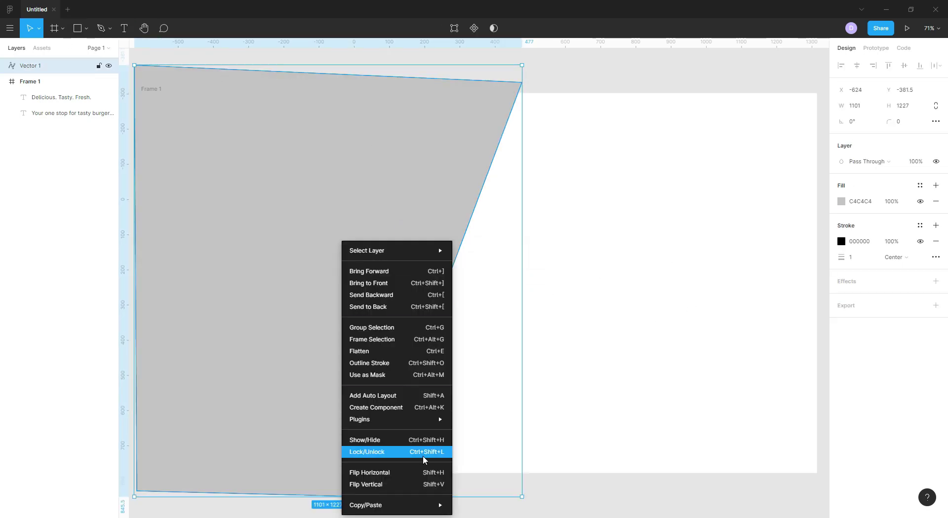
click(415, 296)
Place the shape behind the frame along Frame 1's left edge with a near-white fill
right_click(410, 91)
right_click(447, 170)
click(435, 214)
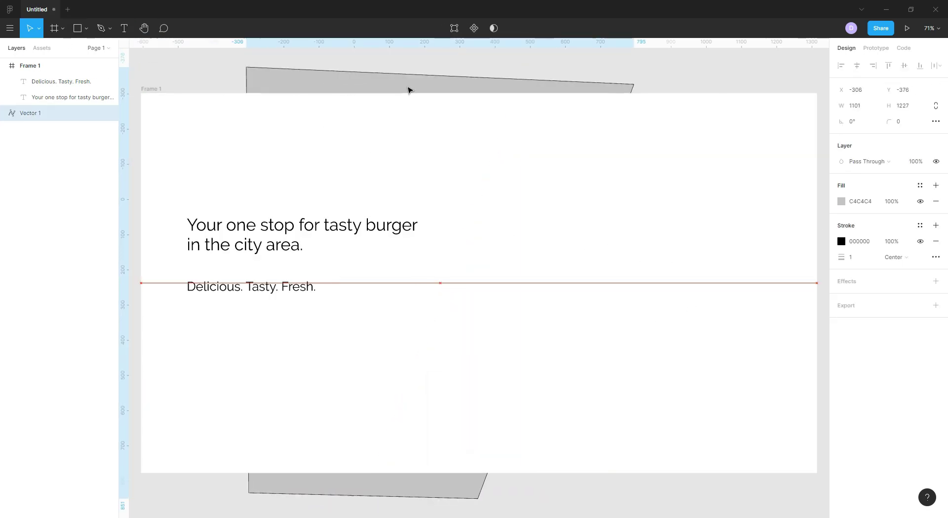
drag(408, 88, 514, 92)
drag(527, 222, 419, 222)
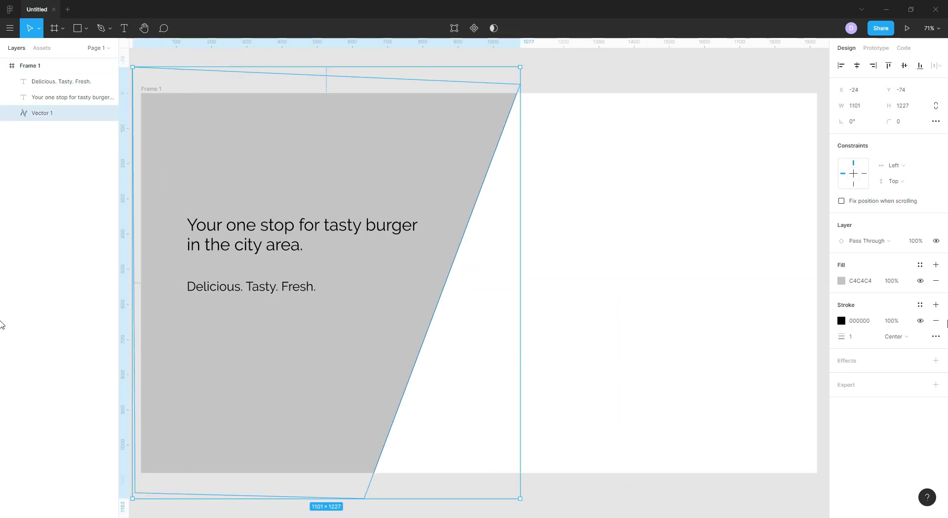
click(841, 281)
click(715, 276)
click(517, 294)
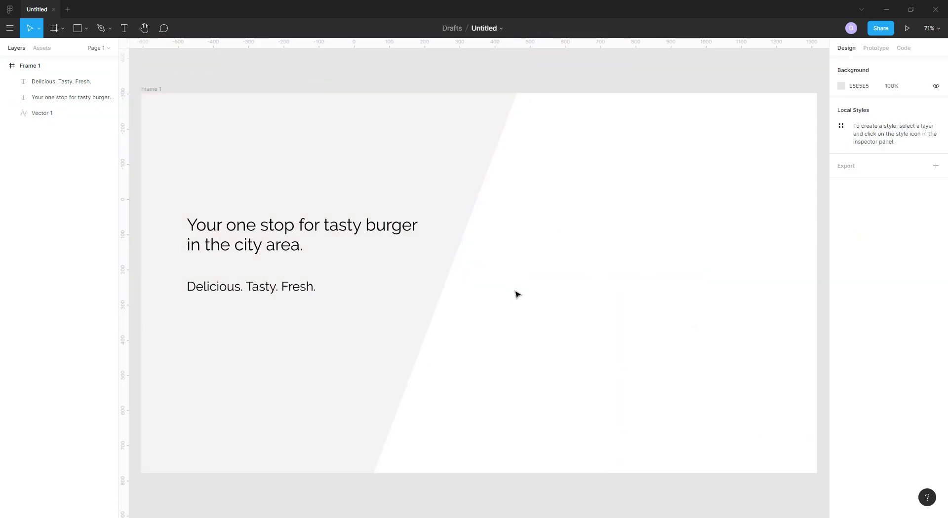
Draw a yellow FFC045 rectangle below the subheading with fully rounded pill corners
click(77, 33)
drag(184, 325, 281, 347)
click(841, 281)
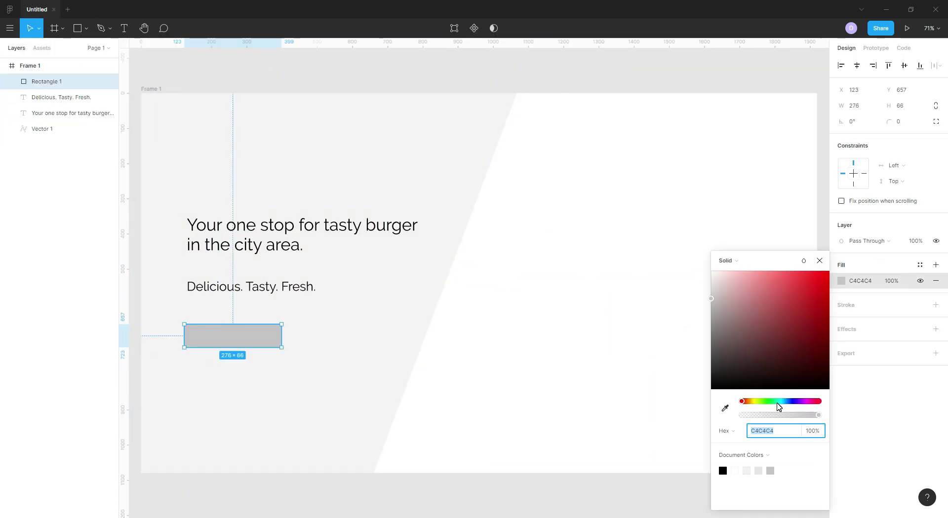
click(751, 402)
click(814, 282)
click(239, 360)
click(232, 335)
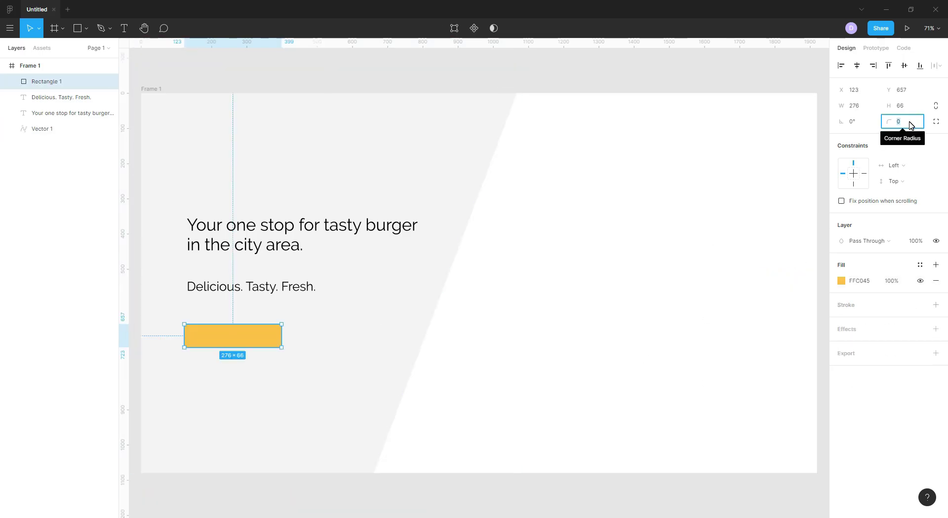
drag(889, 122, 918, 122)
click(495, 386)
Add an 'Order Now' label centred on the button at size 24
key(t)
mouse_move(190, 355)
mouse_down()
mouse_move(293, 375)
mouse_move(250, 331)
mouse_move(246, 311)
mouse_up()
text(Order Now)
key(Escape)
drag(297, 323, 284, 322)
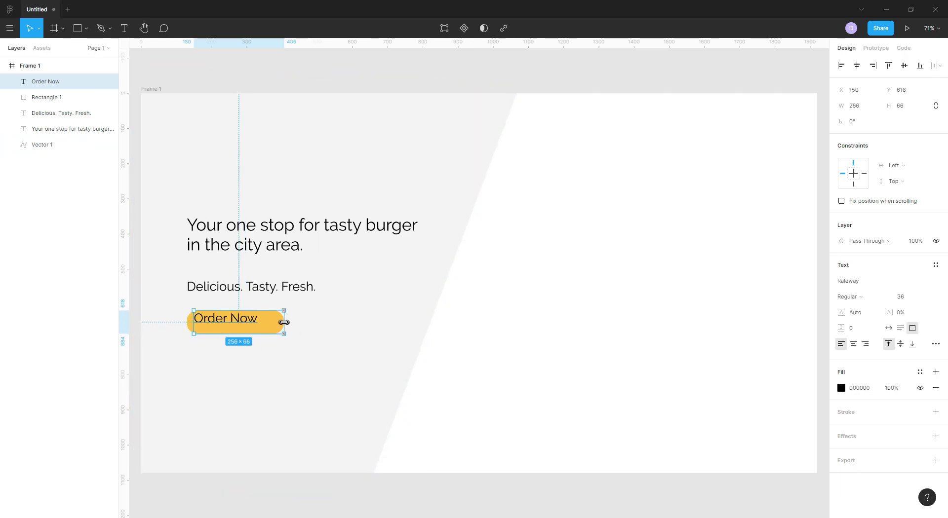
click(853, 344)
click(900, 344)
click(900, 296)
click(908, 263)
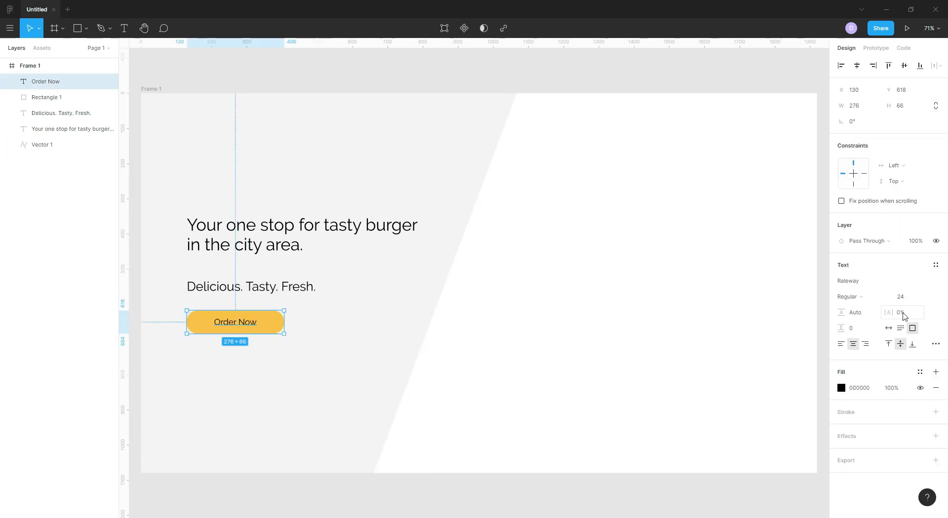
click(691, 392)
Import food-and-restaurant.svg as a small burger icon in the top-left corner
key(ctrl+shift+k)
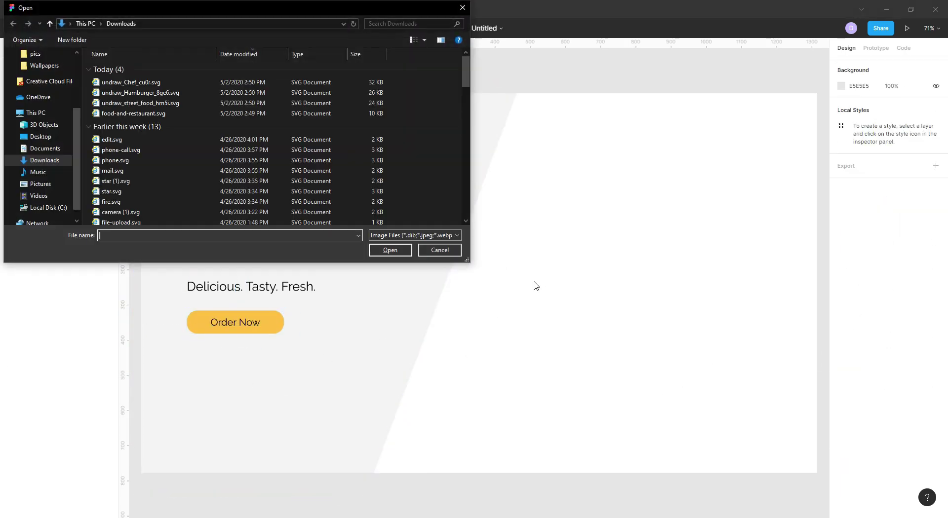
double_click(150, 115)
click(474, 190)
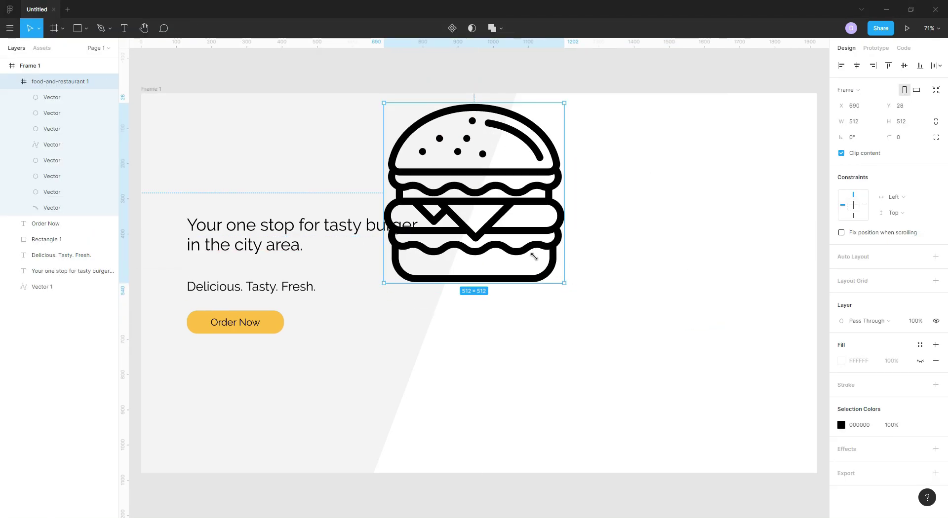
drag(560, 281, 226, 163)
click(522, 295)
Import undraw_cooking_lyxy.svg on the right, discarding an unwanted chef illustration
key(ctrl+shift+k)
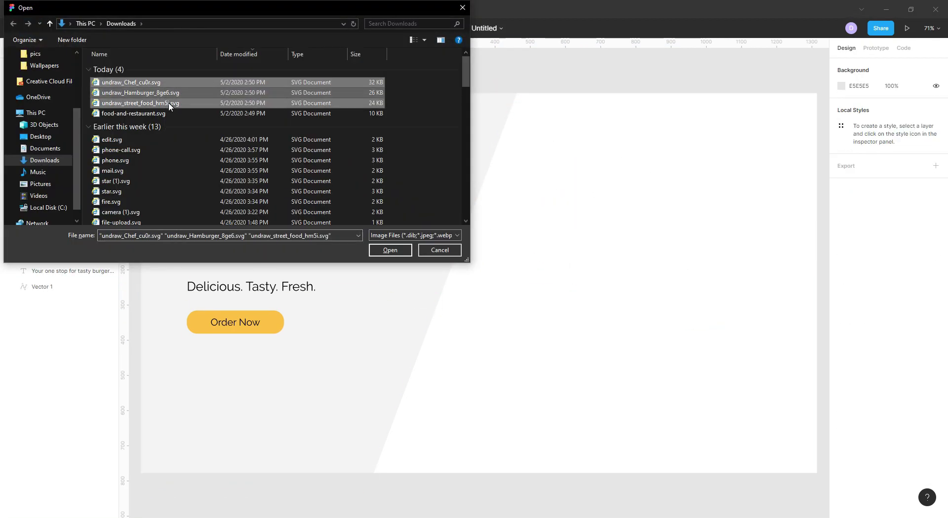
double_click(173, 99)
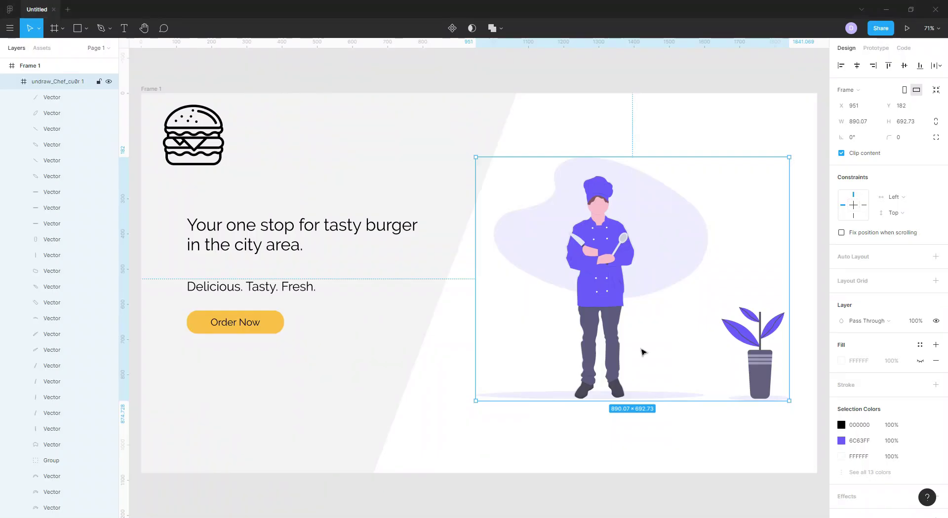
key(Delete)
key(ctrl+shift+k)
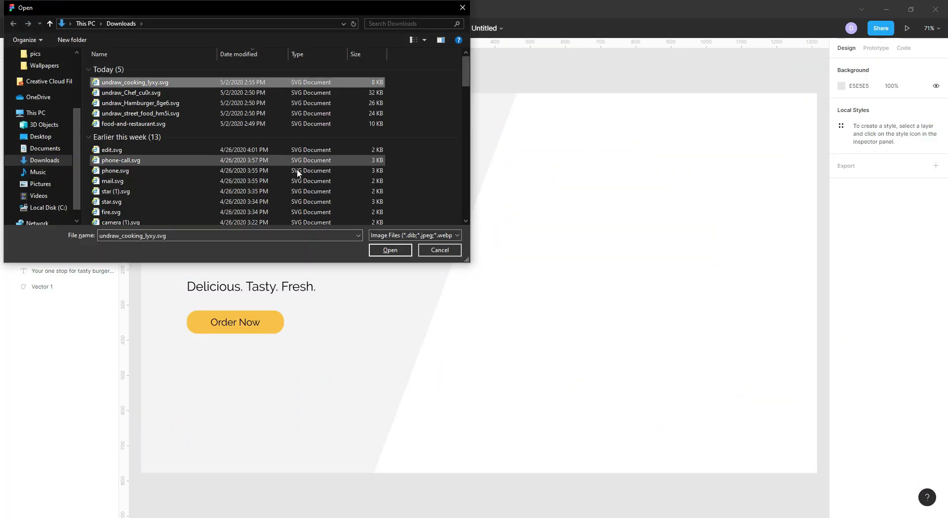
double_click(212, 85)
drag(641, 277, 643, 300)
Recolour the cooking illustration's purple parts to the button's yellow and start a nav link
click(841, 456)
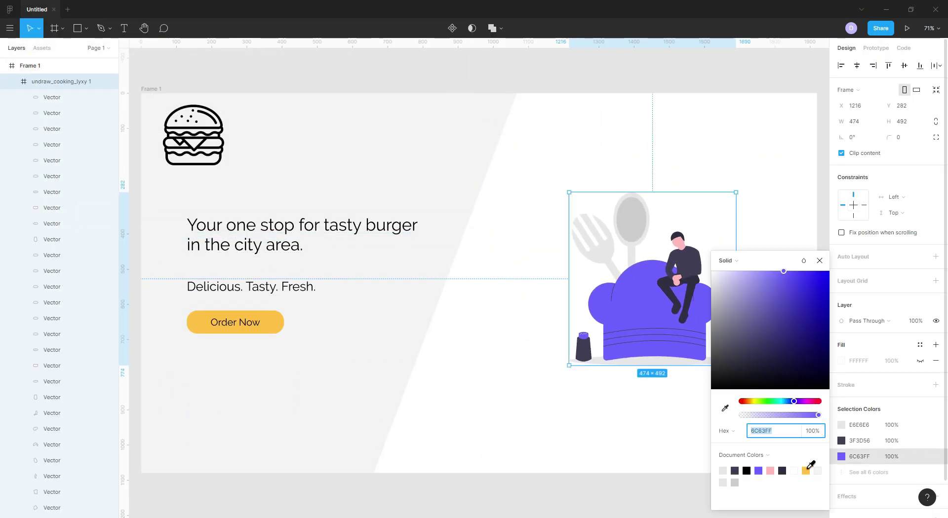
click(725, 406)
click(267, 325)
click(235, 322)
click(841, 280)
key(Escape)
click(641, 276)
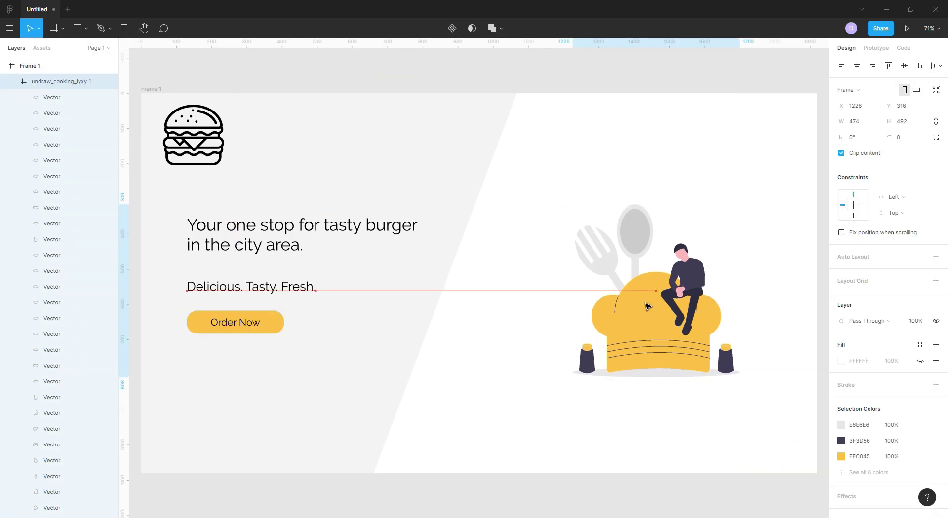
click(457, 410)
key(t)
mouse_move(449, 423)
mouse_down()
mouse_move(519, 440)
mouse_move(557, 115)
mouse_move(615, 113)
mouse_up()
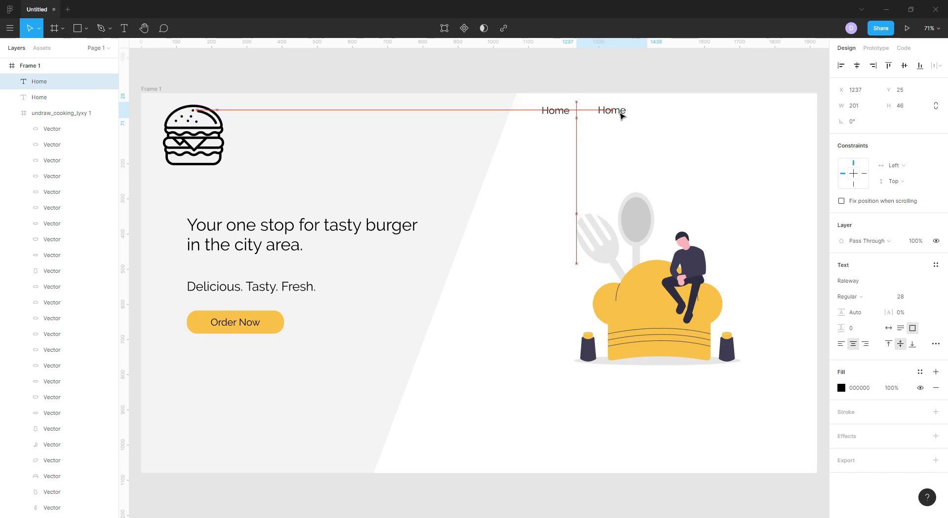
Duplicate the nav link into Home, Stories, Featured and About, and give them one font size
double_click(626, 111)
drag(623, 114, 702, 115)
text(Featured)
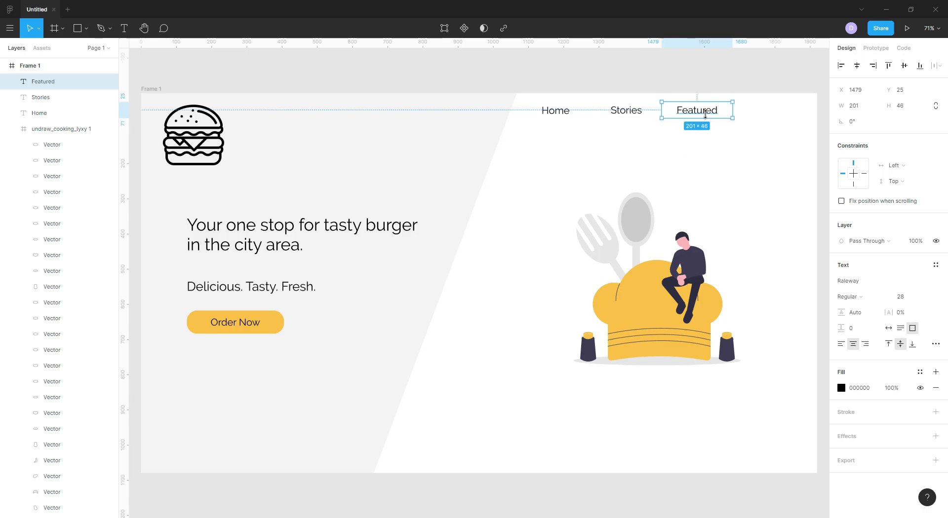
drag(705, 114, 776, 115)
key(Return)
text(About)
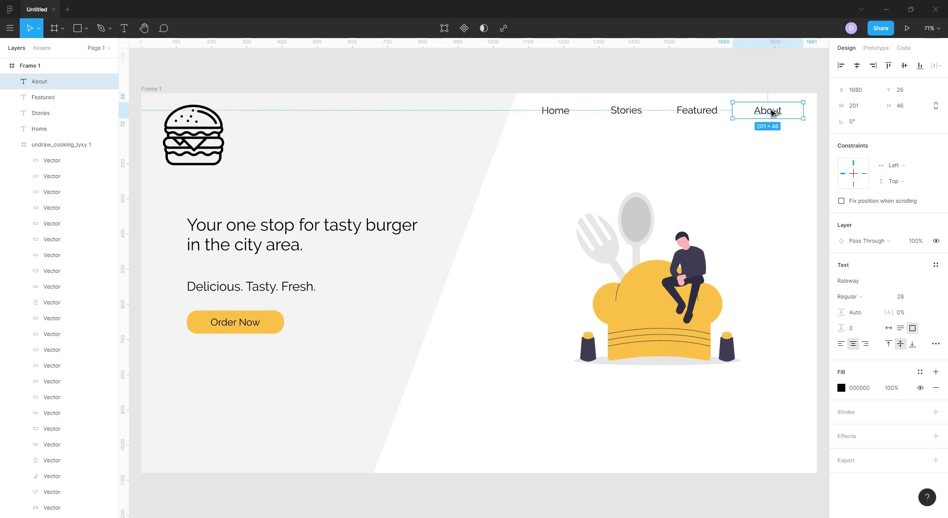
drag(770, 121, 515, 98)
click(913, 296)
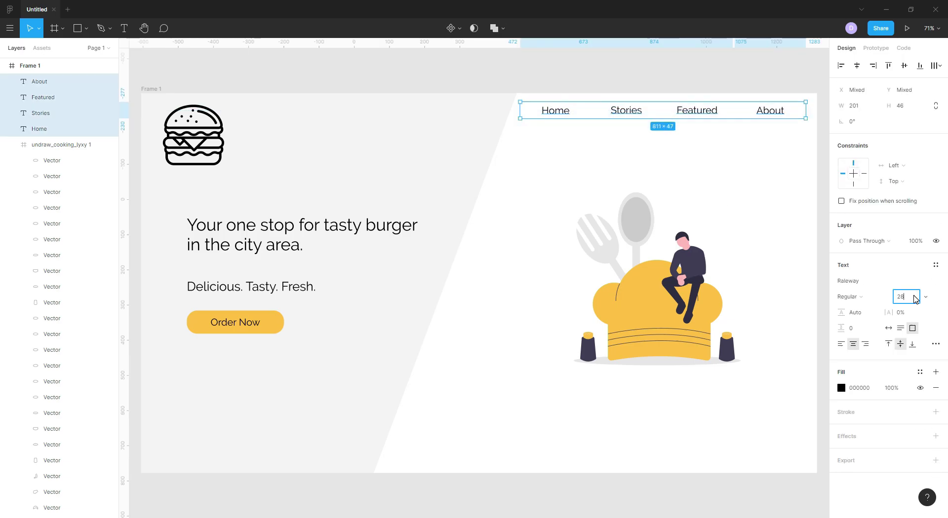
text(24)
click(616, 217)
click(556, 110)
Draw a yellow FFC045 line underneath the Home link
click(86, 28)
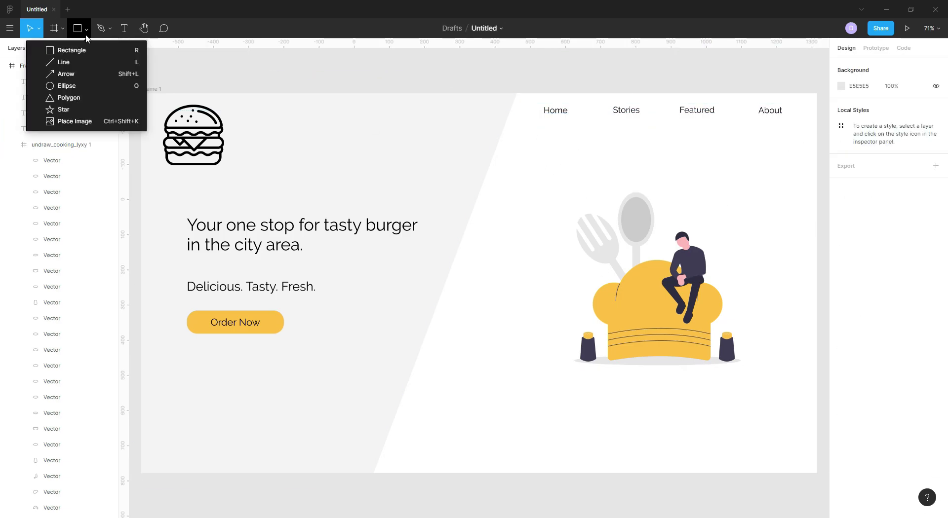
click(63, 61)
mouse_move(527, 130)
mouse_down()
mouse_move(597, 129)
mouse_move(579, 127)
mouse_up()
click(841, 305)
click(746, 469)
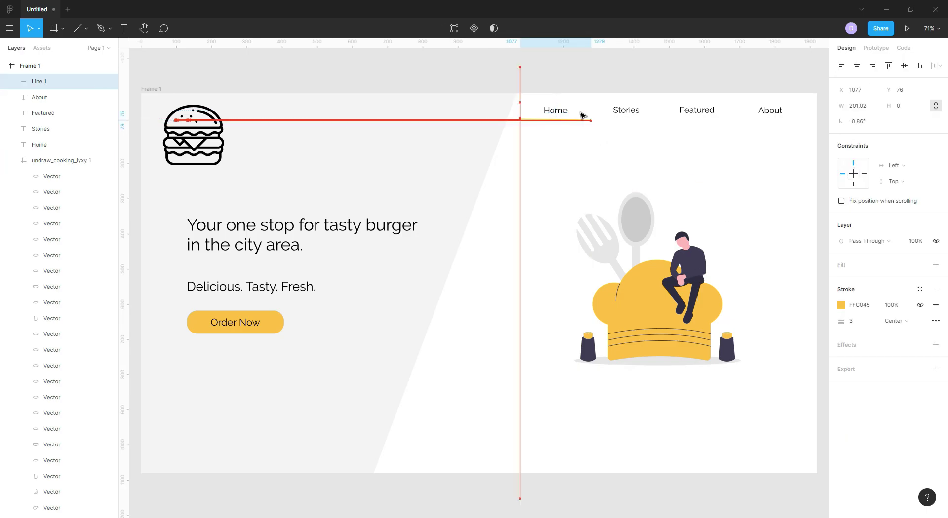
Shrink the burger logo to 80×80 and start a brand-name text box
click(193, 136)
drag(224, 165, 191, 131)
click(493, 66)
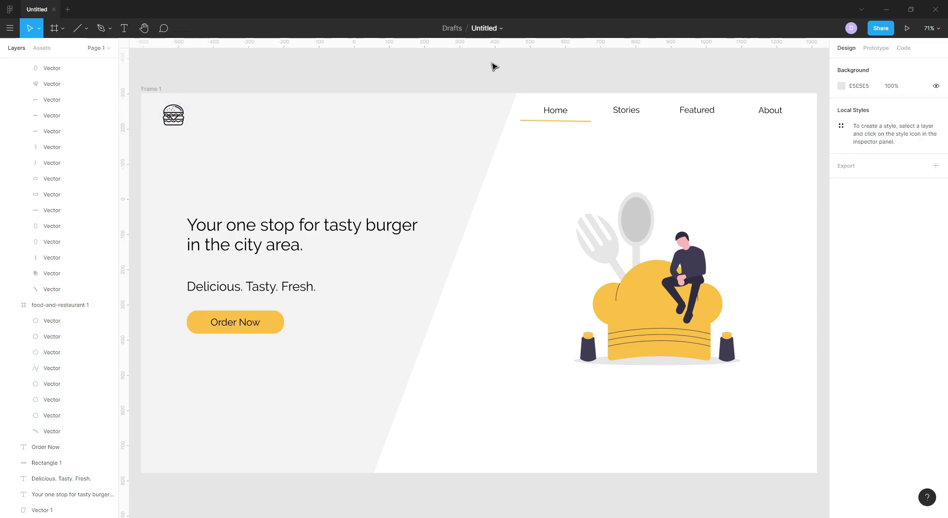
key(t)
drag(478, 277, 546, 292)
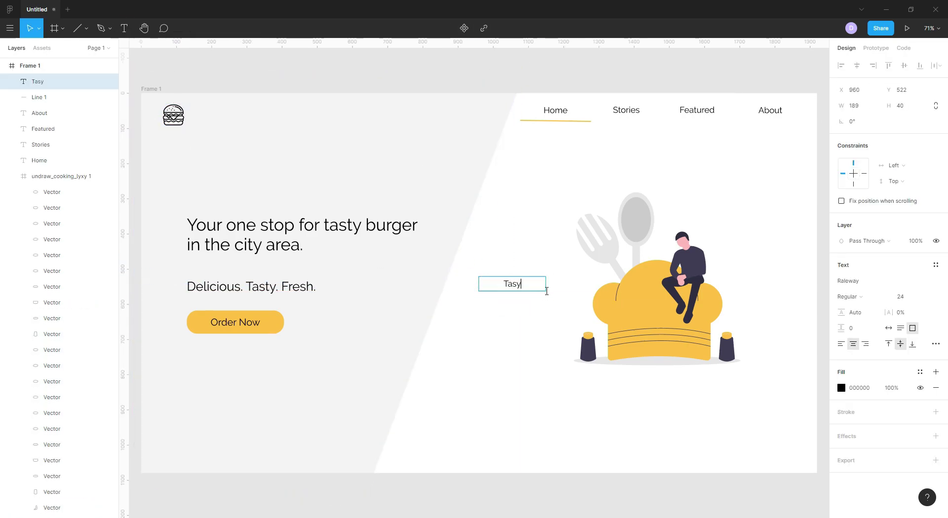
Move 'Tasty Burgers' beside the logo and adjust its font size to 30
key(Escape)
drag(512, 284, 214, 116)
click(900, 297)
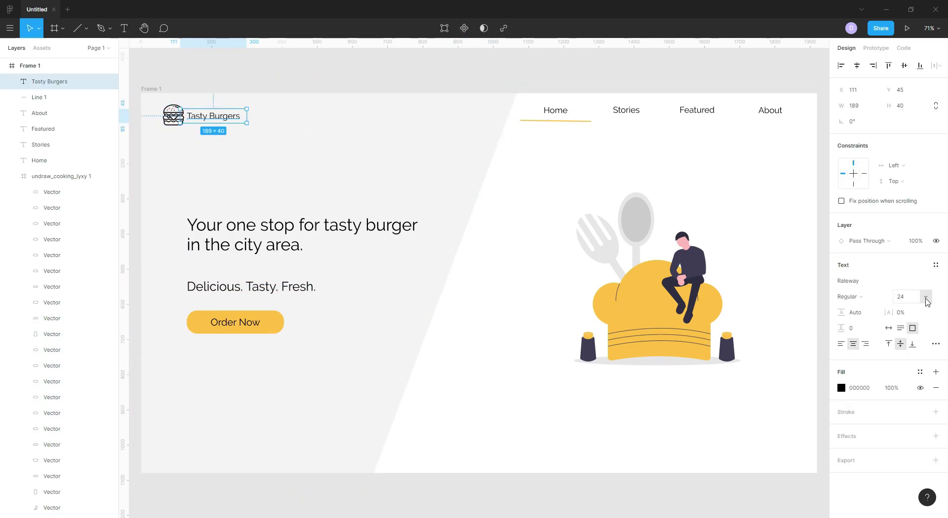
key(Up)
key(Up)
key(Up)
key(Down)
key(Down)
key(Down)
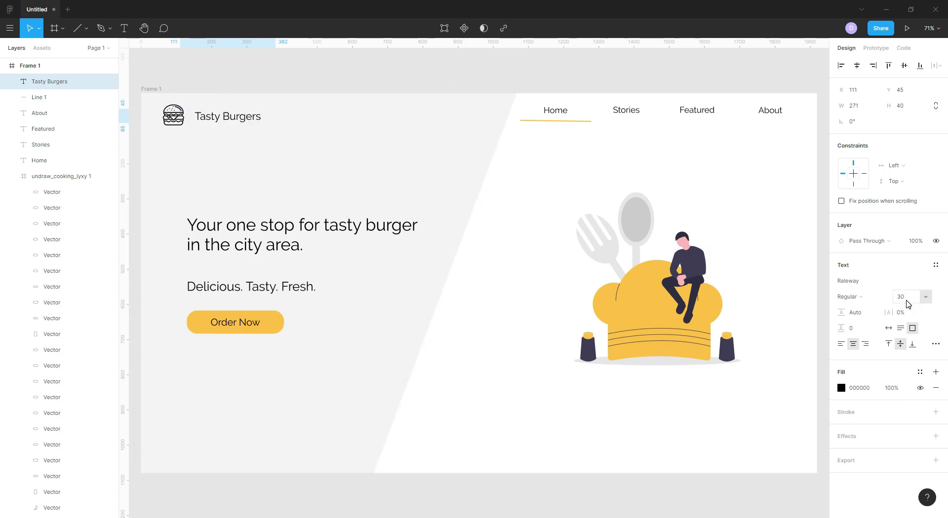
drag(235, 122, 232, 122)
Try a golden E4A11E logo tint, undo it, and set the word 'Tasty' in Rajdhani
click(173, 115)
click(841, 425)
click(815, 285)
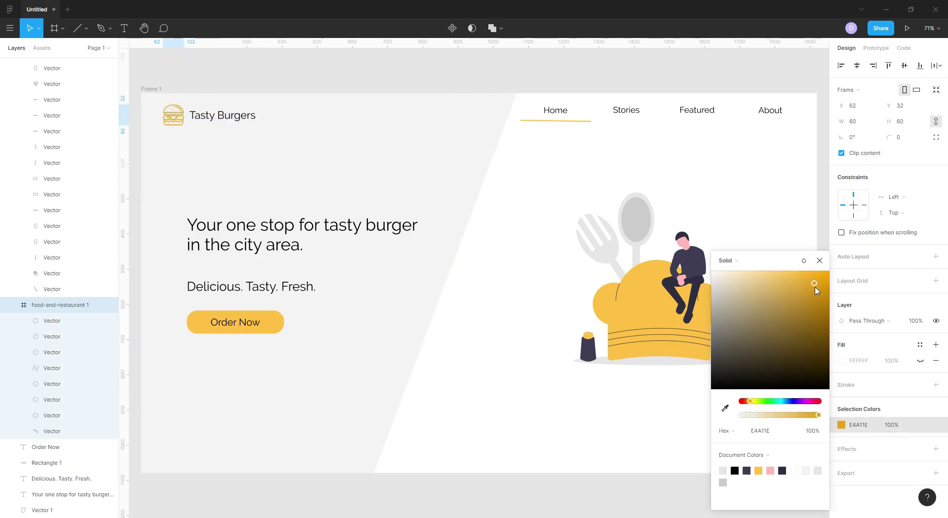
key(ctrl+z)
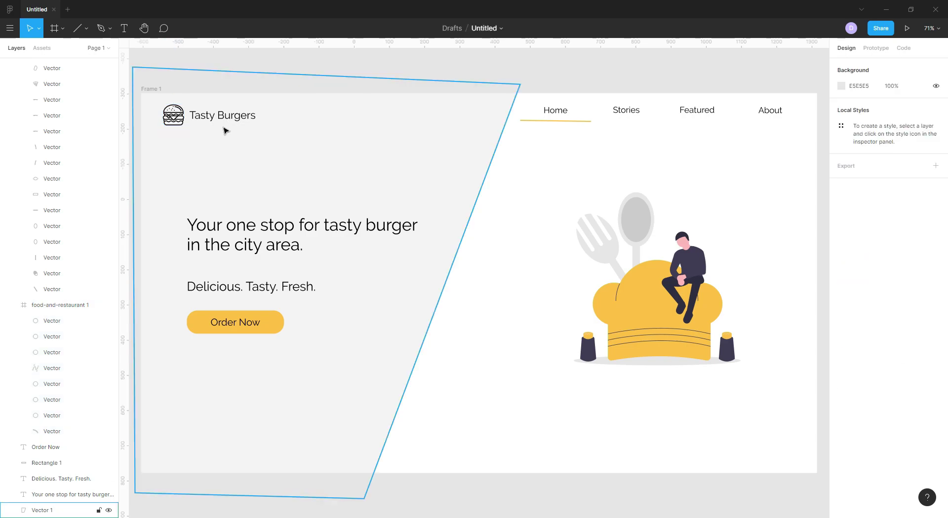
click(222, 116)
click(448, 107)
key(ctrl+z)
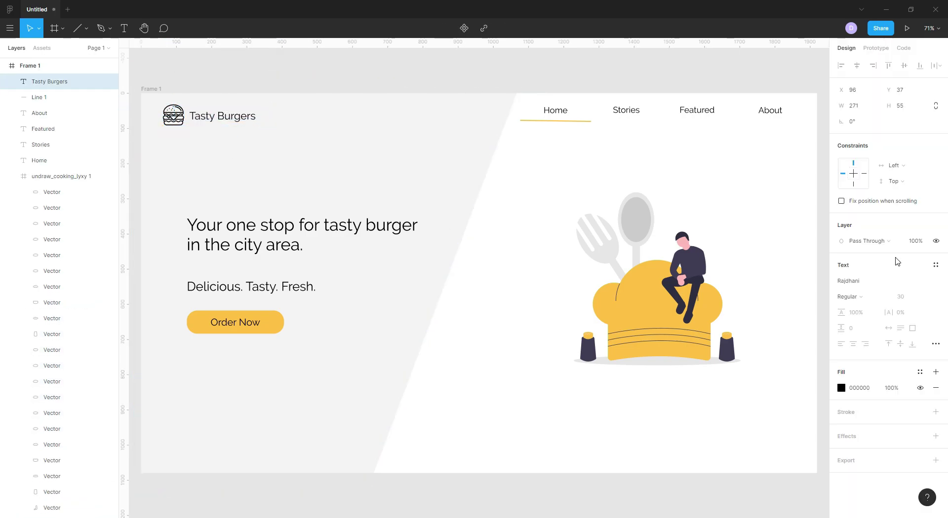
key(Return)
click(444, 80)
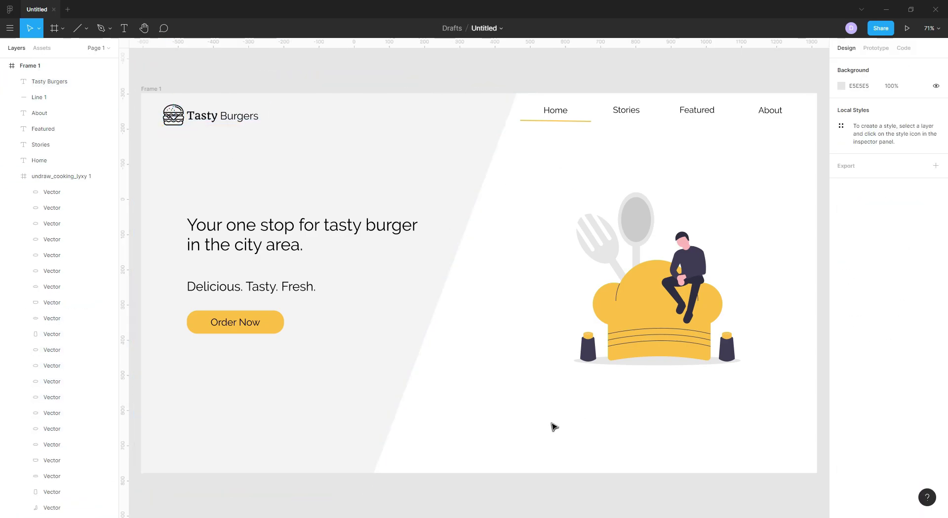
Begin importing the food-truck illustration files below the hero
key(ctrl+a)
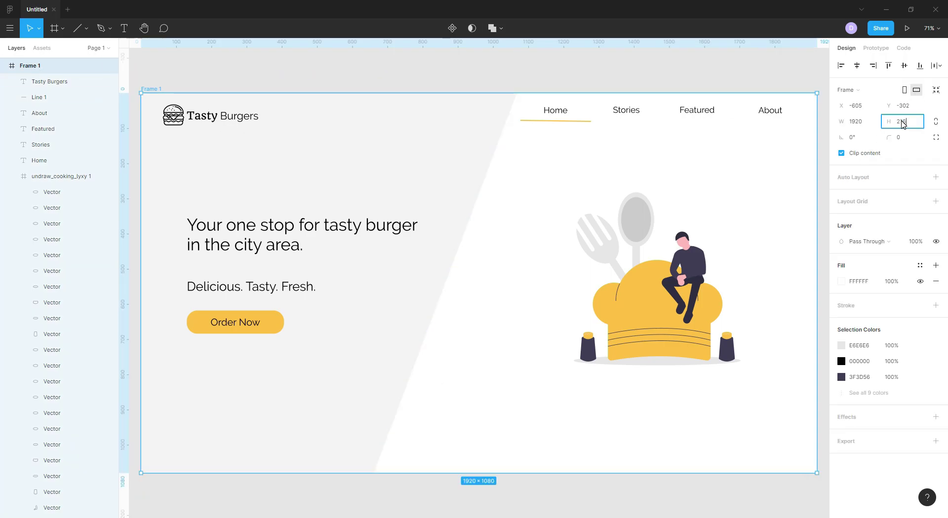
scroll(465, 279, down, 10)
key(ctrl+shift+k)
shift+click(148, 116)
Place the illustrations and set the food truck to 500 wide with locked proportions
key(Return)
click(318, 305)
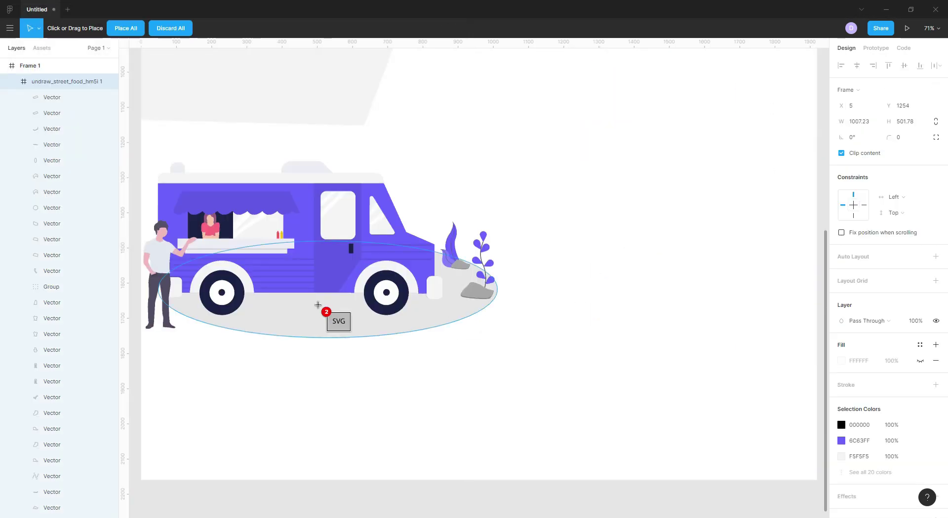
click(126, 28)
click(936, 122)
click(856, 122)
text(500)
key(Return)
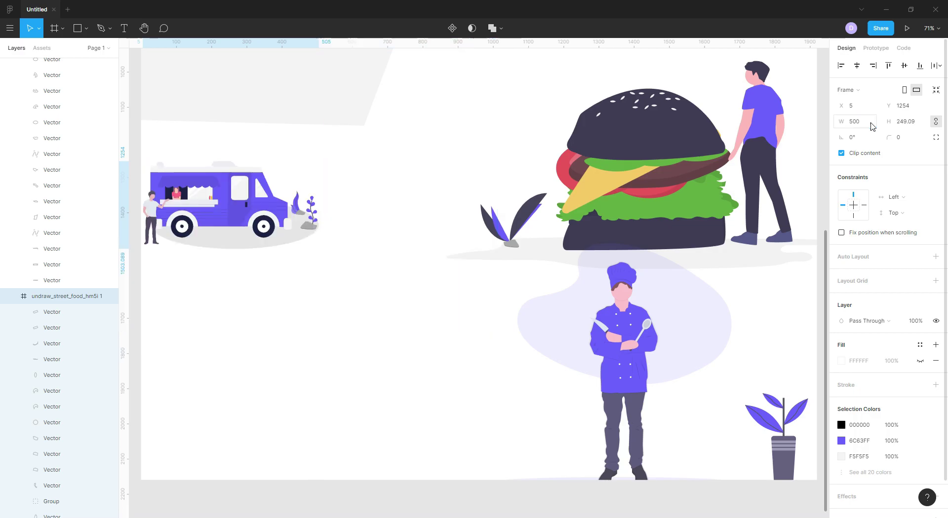
key(Tab)
Resize the burger and chef illustrations to 500 wide as well
click(936, 122)
click(857, 121)
text(500)
drag(529, 105, 222, 335)
drag(683, 377, 609, 306)
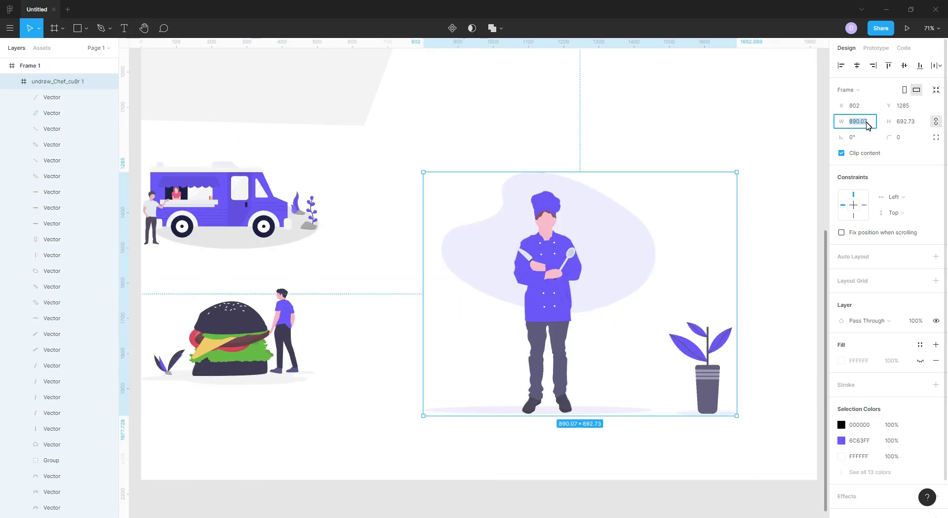
text(500)
drag(527, 223, 624, 193)
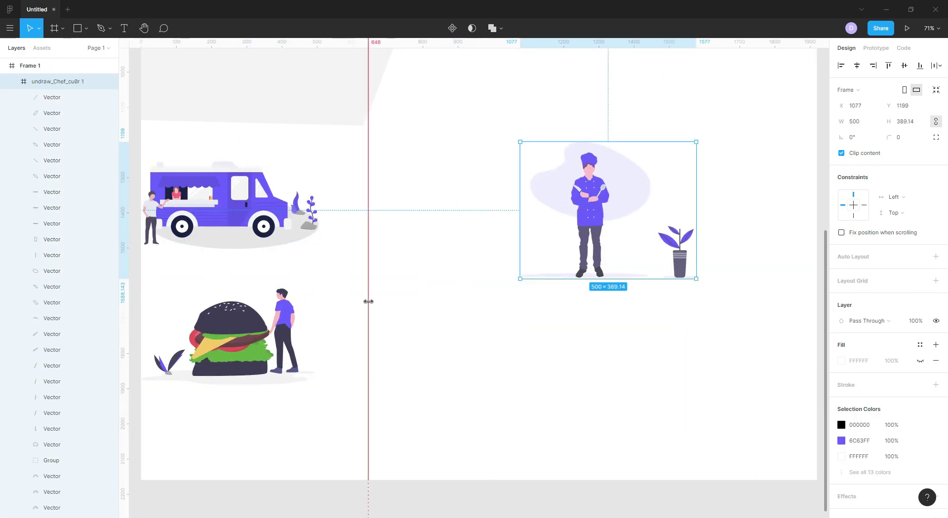
Arrange food truck, burger and chef in the three guide columns, then start a heading above them
click(368, 301)
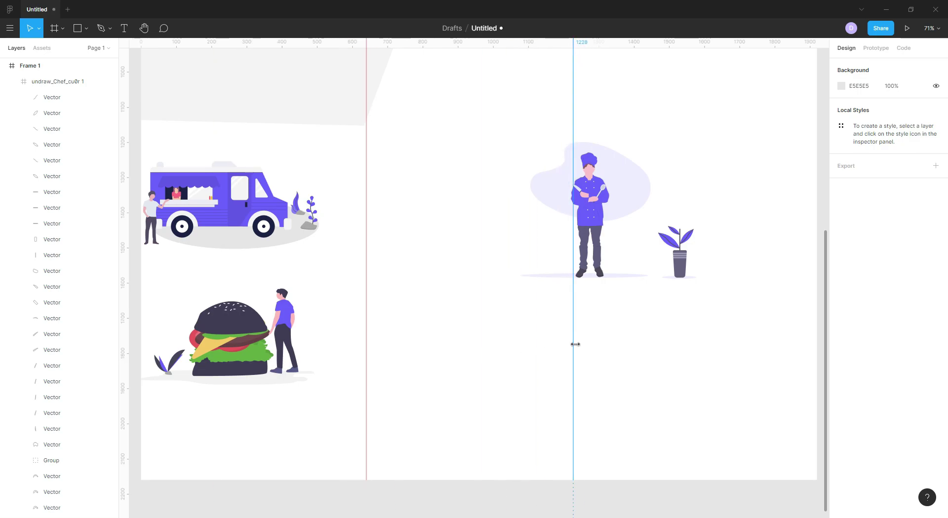
drag(243, 225, 265, 296)
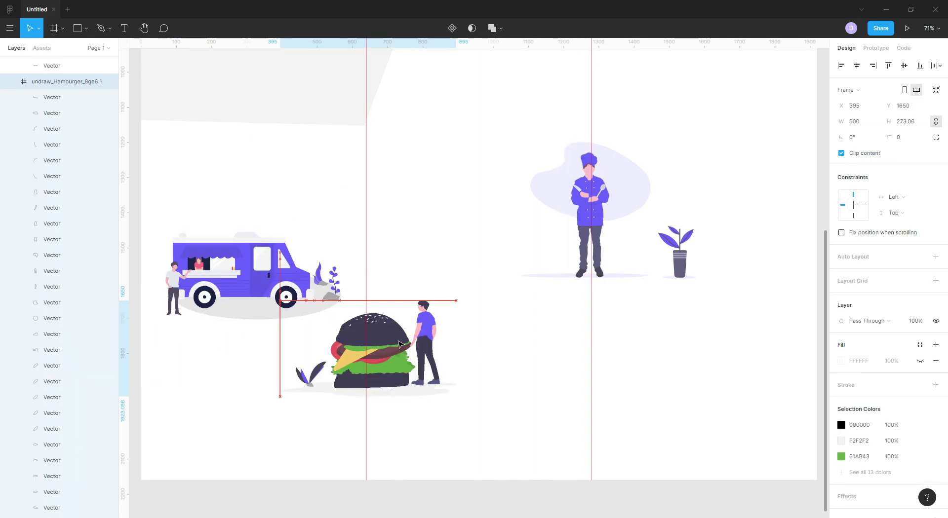
drag(232, 335, 469, 274)
drag(654, 232, 764, 276)
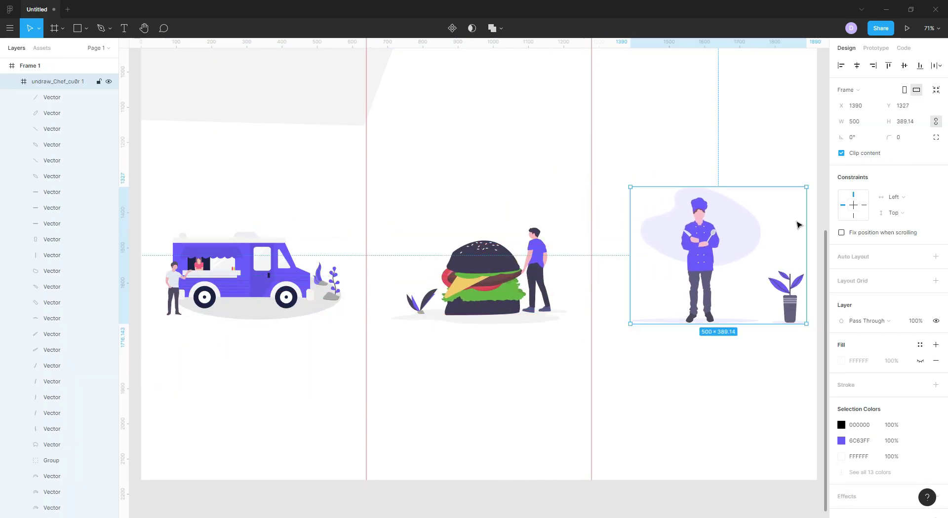
drag(806, 222, 778, 222)
drag(628, 186, 643, 217)
click(634, 392)
scroll(214, 213, up, 2)
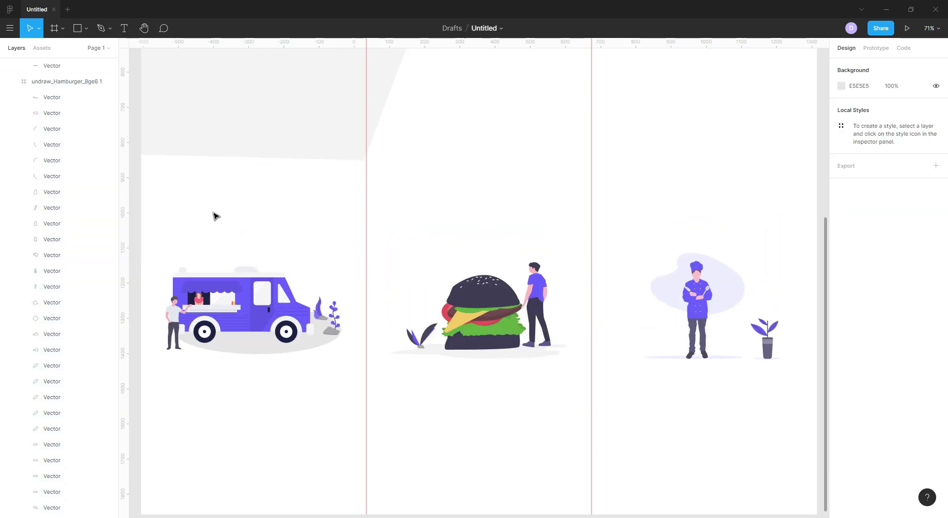
key(t)
drag(171, 200, 366, 221)
Copy the Free Delivery title into the middle and right columns, renaming them Multiple Flavours and Artistic Cooking
key(Escape)
drag(171, 205, 143, 204)
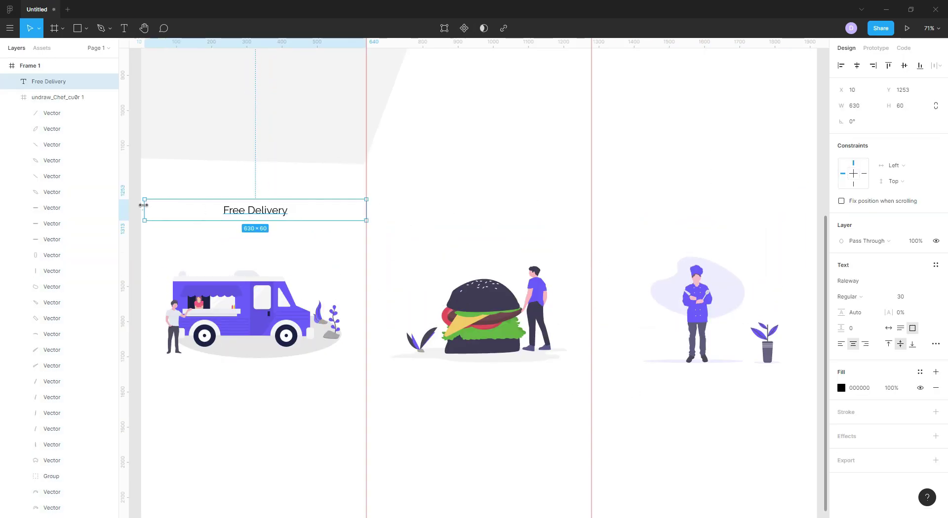
drag(271, 215, 502, 216)
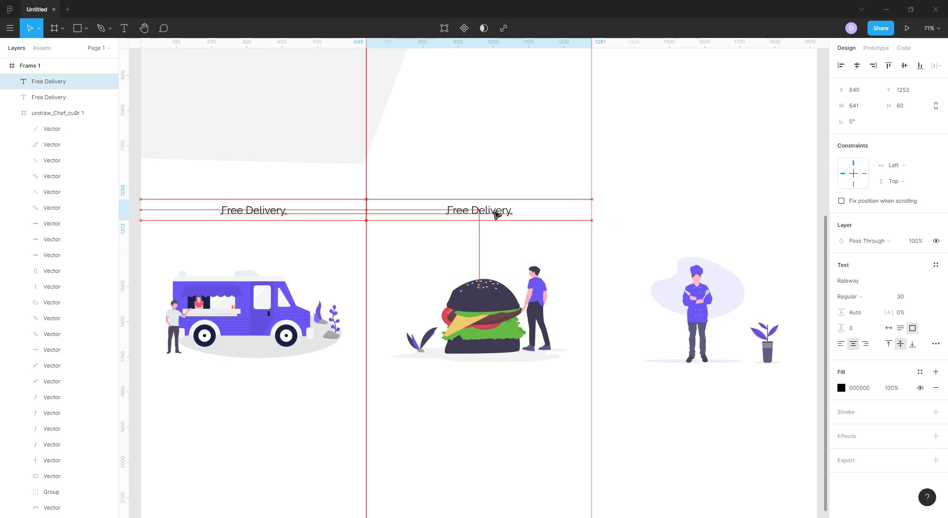
double_click(484, 211)
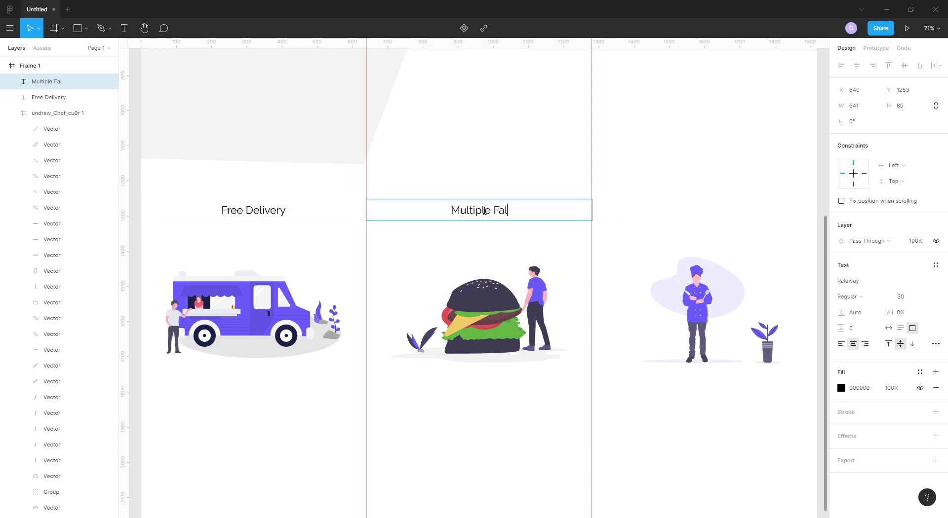
key(Escape)
drag(504, 214, 732, 216)
double_click(684, 210)
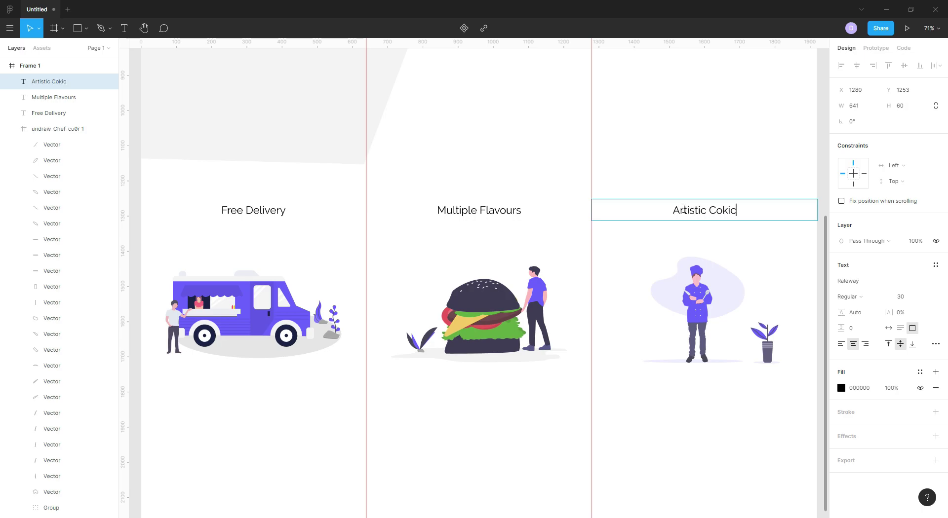
Select the three titles, then nudge the three feature illustrations up slightly
drag(135, 193, 768, 217)
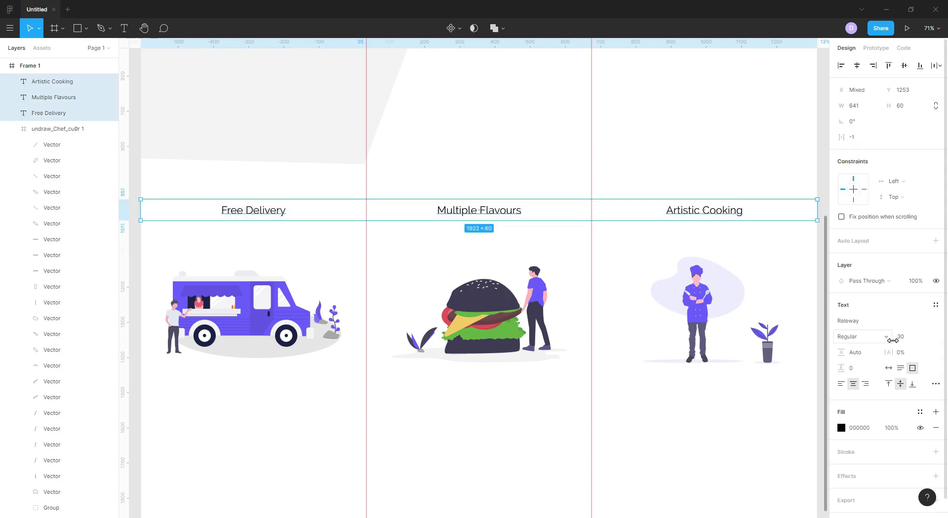
click(768, 184)
scroll(333, 416, down, 2)
drag(333, 416, 638, 283)
key(shift+Up)
key(shift+Up)
key(shift+Up)
Draw a light-grey vertical divider line between the first two feature columns
click(258, 197)
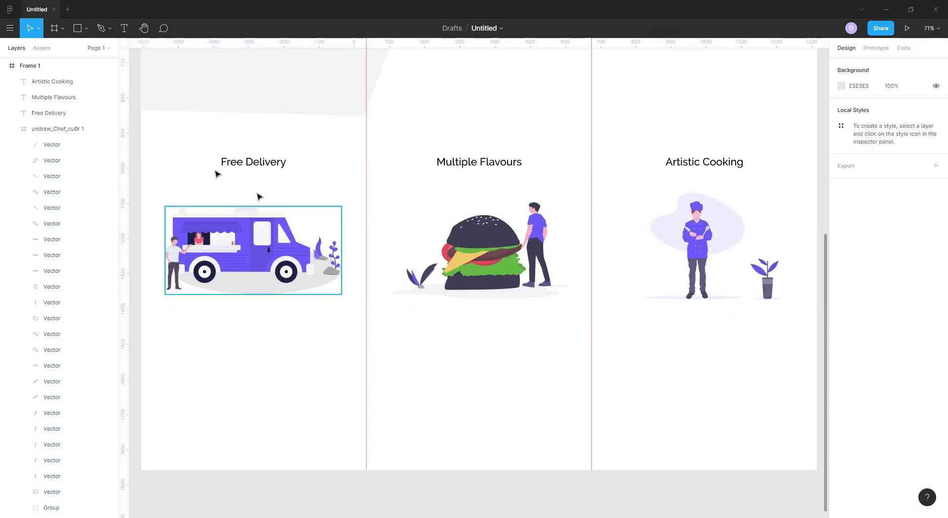
click(86, 28)
click(90, 68)
drag(366, 155, 366, 390)
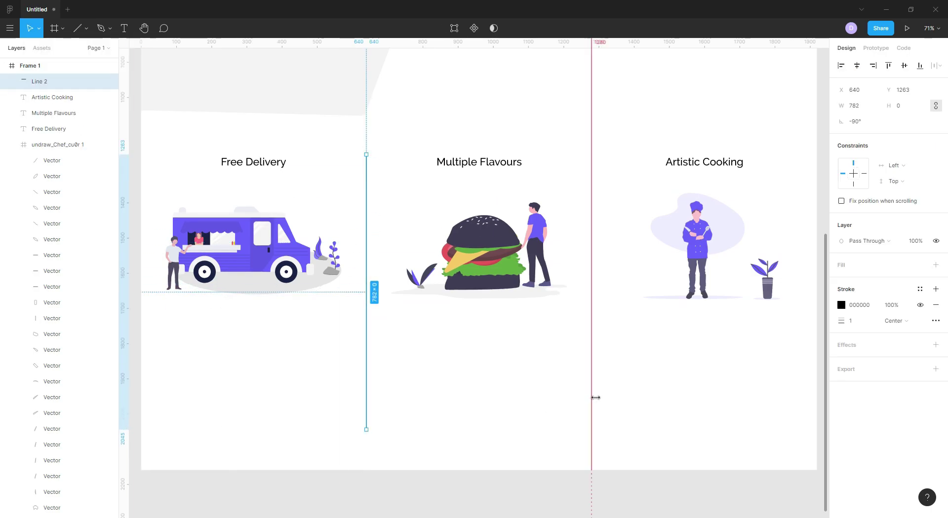
click(842, 305)
click(753, 470)
Place a second grey divider between the middle and right columns
key(Escape)
click(368, 397)
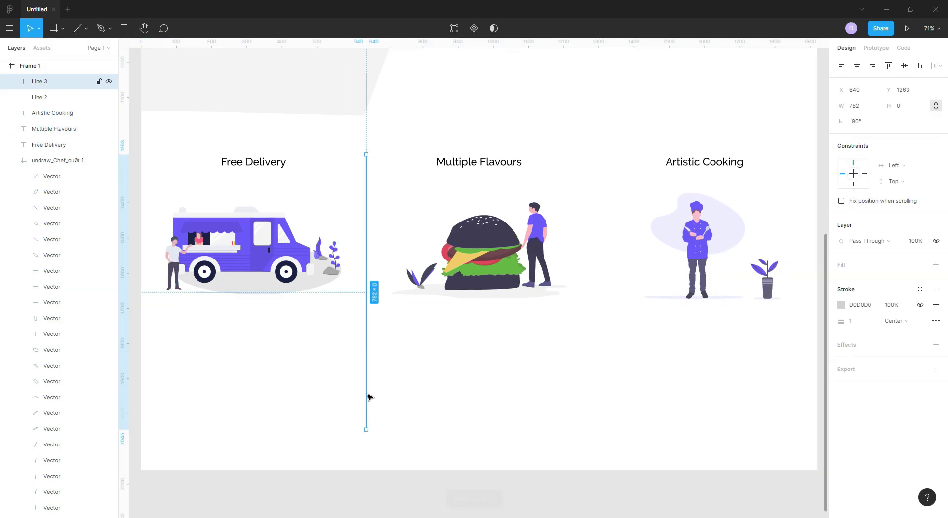
key(Escape)
In the web browser, look up lipsum for placeholder text
key(alt+Tab)
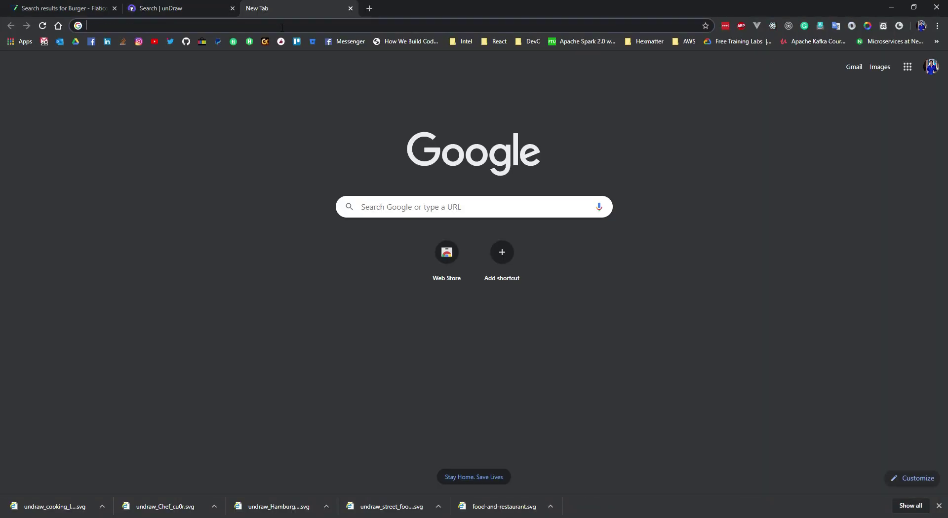
text(lipsum)
key(Return)
Copy a Lorem ipsum paragraph and paste it into a text box under the delivery illustration
drag(247, 196, 510, 210)
key(ctrl+c)
key(alt+Tab)
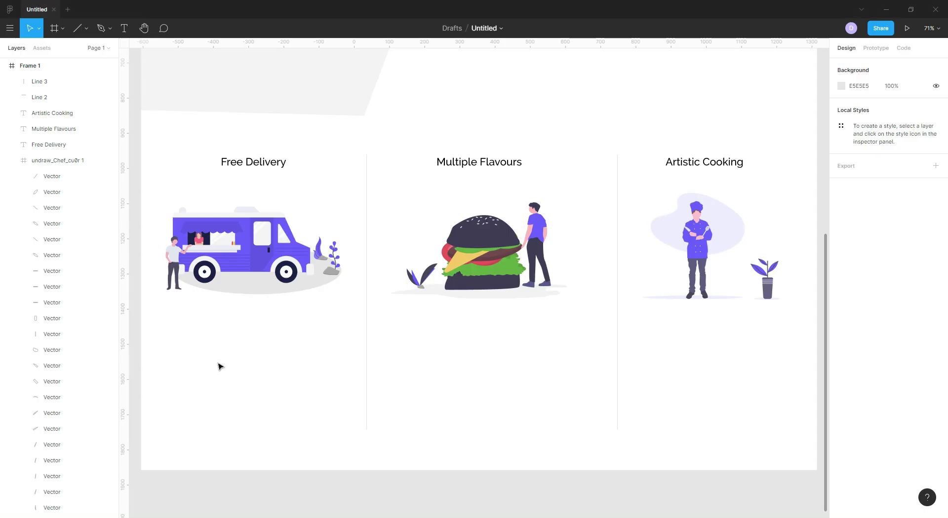
drag(161, 324, 339, 387)
key(ctrl+v)
Style the paragraph at size 24, Regular weight, colour 494949
click(903, 296)
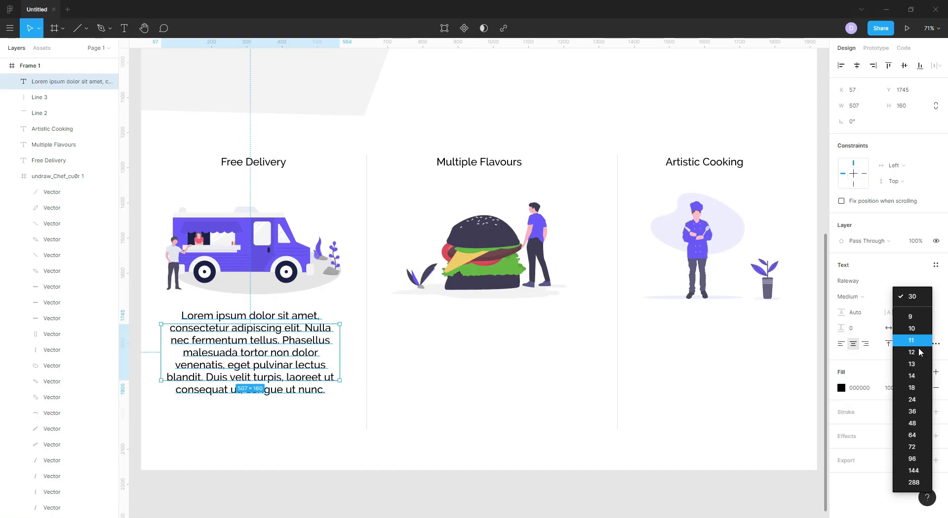
click(910, 395)
click(849, 297)
click(867, 289)
click(841, 388)
text(494949)
key(Escape)
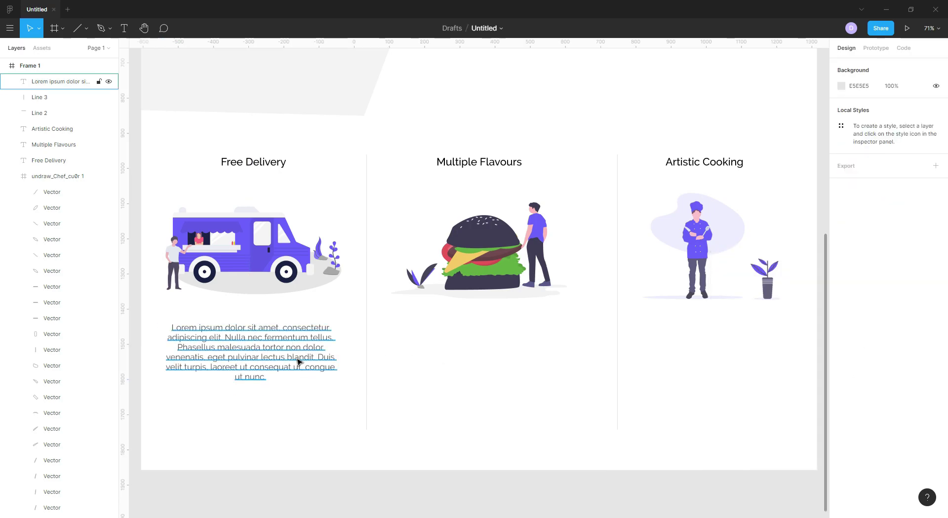
Duplicate the paragraph under the Multiple Flavours column and check its alignment
drag(298, 360, 715, 360)
key(Escape)
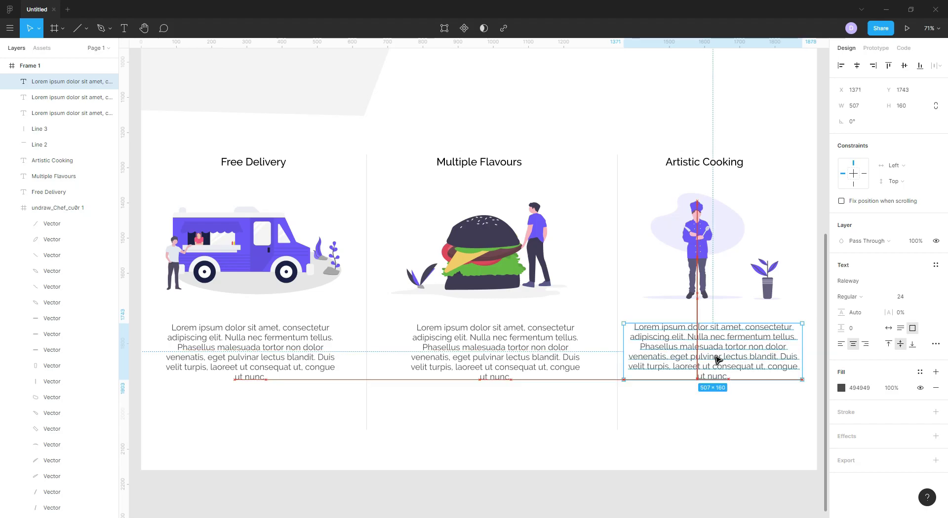
click(545, 371)
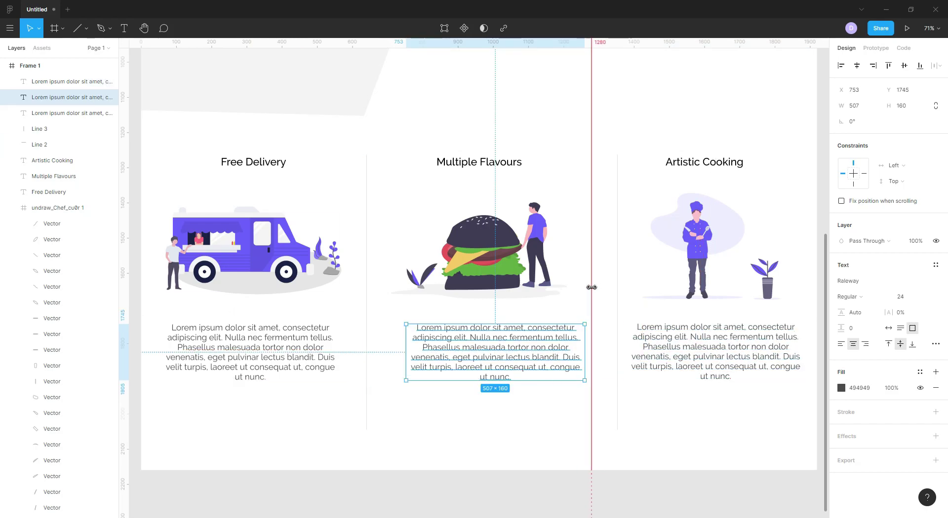
click(617, 290)
click(591, 93)
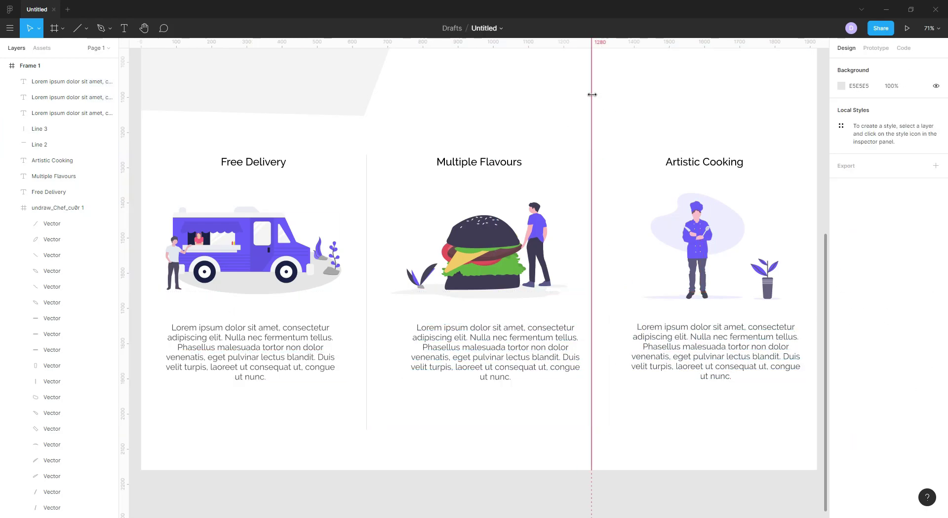
scroll(665, 376, up, 5)
scroll(472, 306, down, 2)
scroll(543, 355, up, 4)
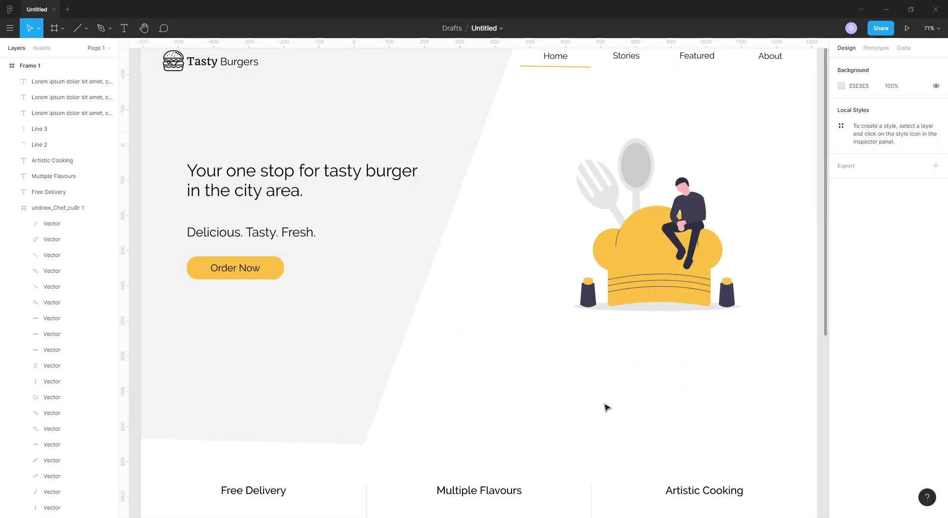
scroll(593, 419, down, 6)
scroll(575, 381, up, 7)
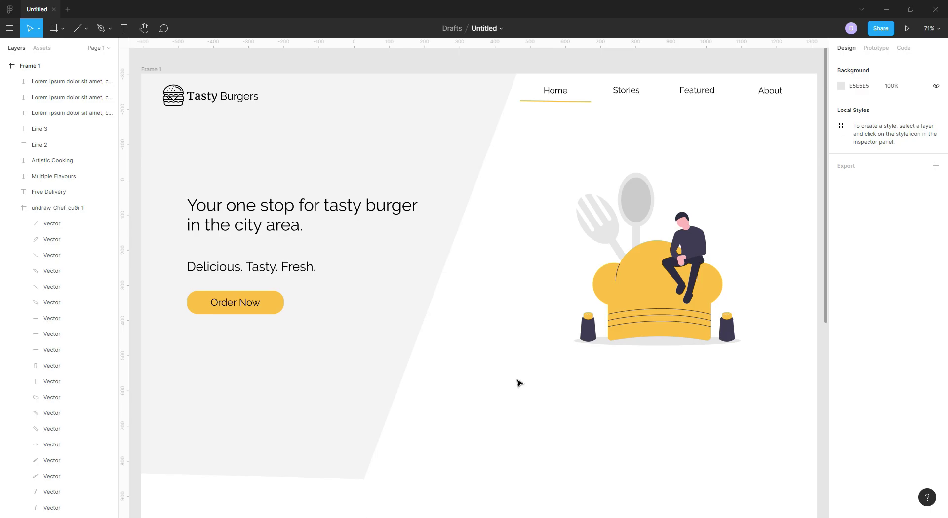
scroll(530, 378, down, 1)
scroll(602, 355, up, 3)
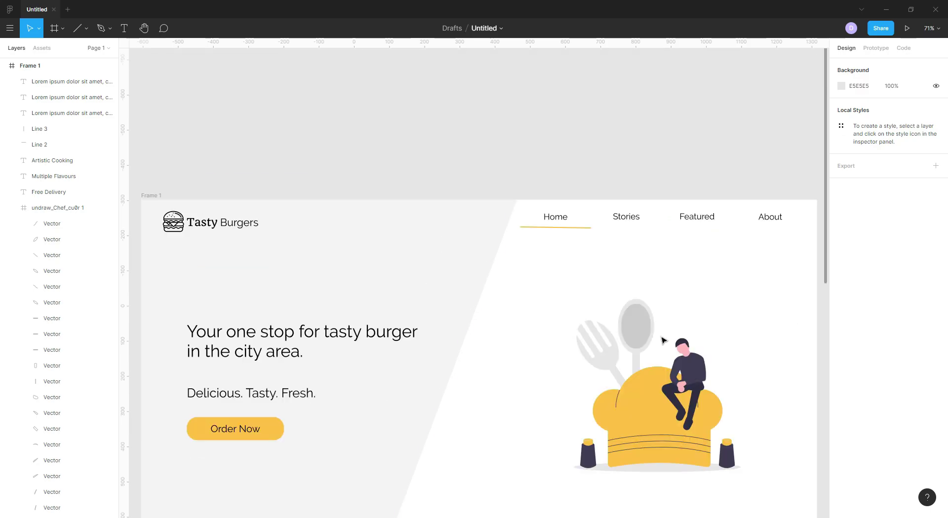
scroll(721, 277, down, 6)
scroll(688, 413, up, 3)
scroll(535, 311, up, 1)
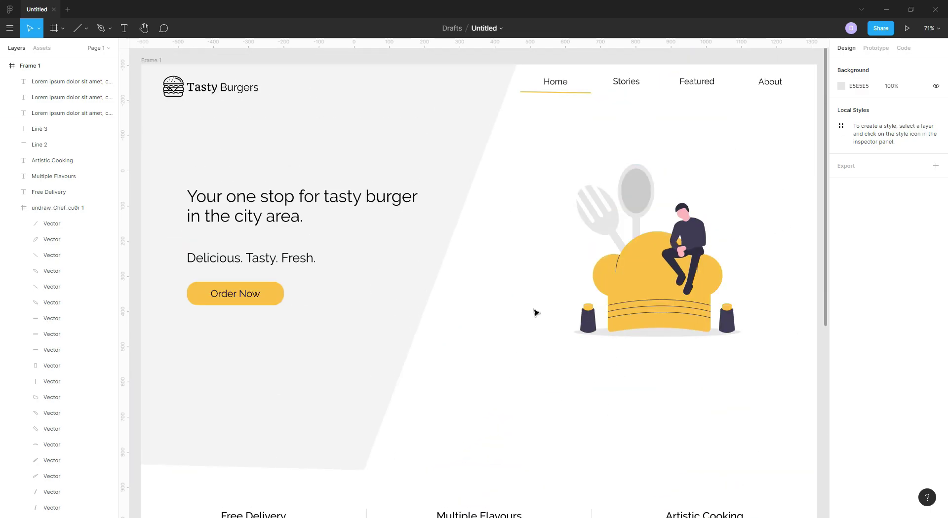
scroll(546, 340, down, 8)
Recolour the delivery truck illustration from purple to yellow
scroll(306, 302, up, 4)
click(296, 341)
click(841, 439)
click(746, 471)
Change the burger illustration's dark purple to yellow and the man's shirt to green
click(479, 345)
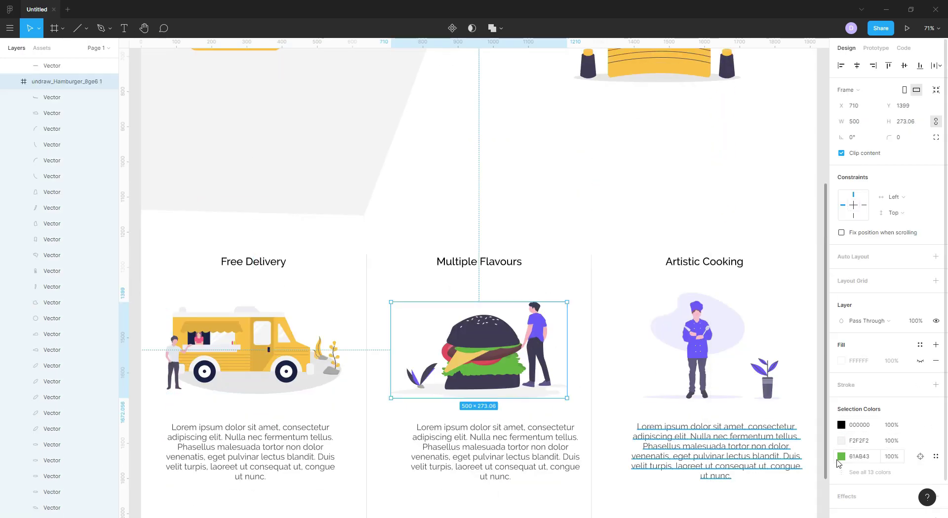
scroll(888, 296, down, 4)
click(841, 353)
click(746, 471)
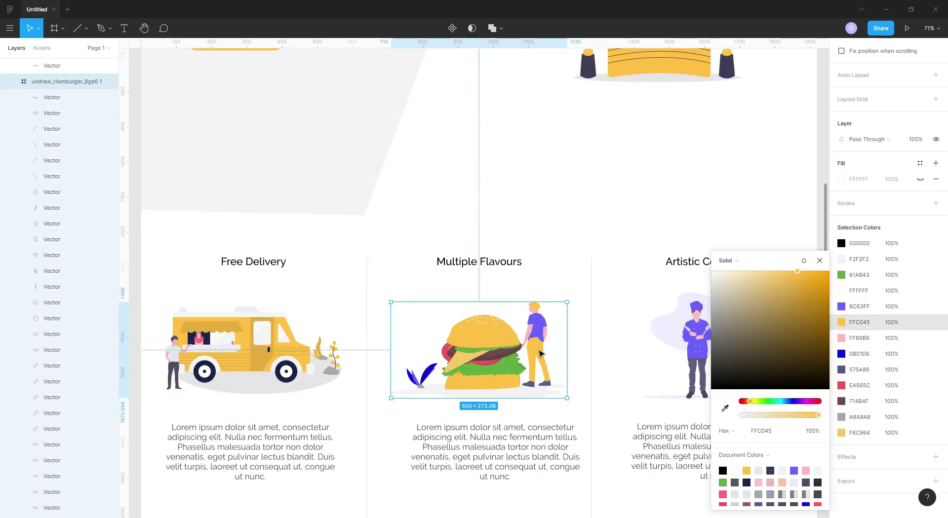
click(536, 360)
click(536, 324)
click(841, 265)
click(723, 482)
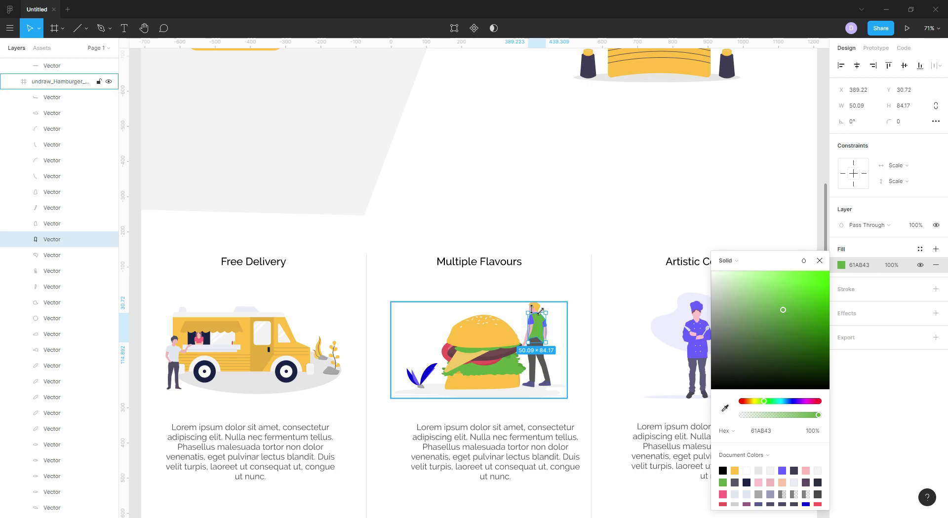
key(Escape)
key(Escape)
Make the purple leaves beside the burger green
scroll(889, 296, down, 5)
click(842, 339)
key(Escape)
key(Escape)
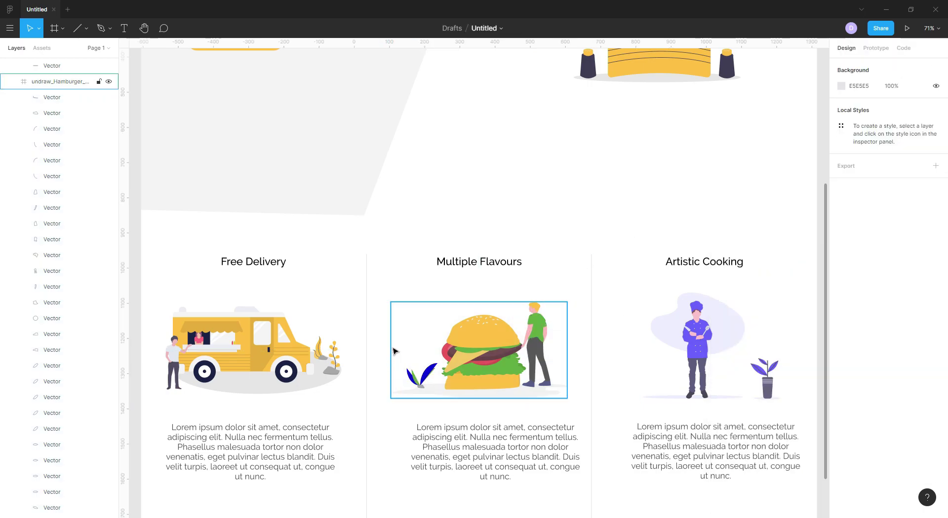
click(394, 351)
click(841, 332)
Recolour the chef illustration from purple to yellow
click(723, 482)
click(710, 321)
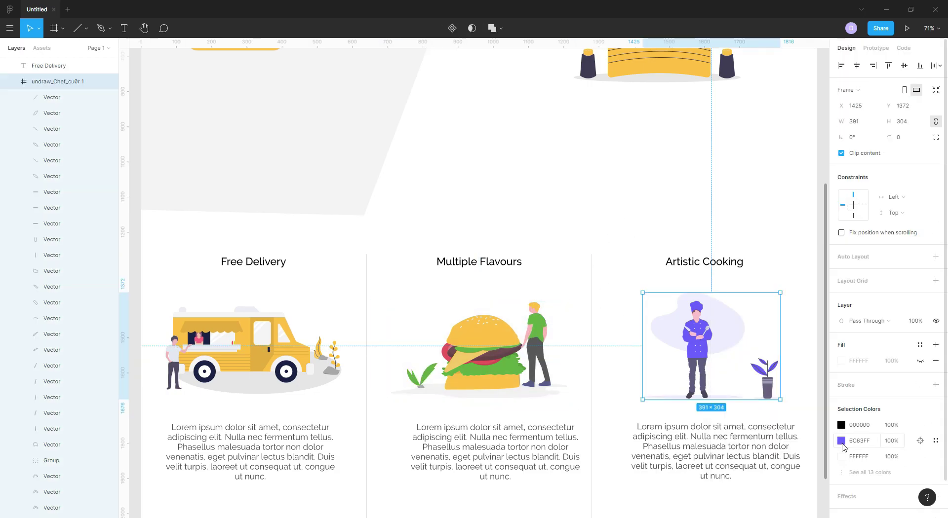
click(842, 440)
click(731, 469)
click(677, 148)
scroll(561, 353, up, 10)
scroll(571, 357, down, 12)
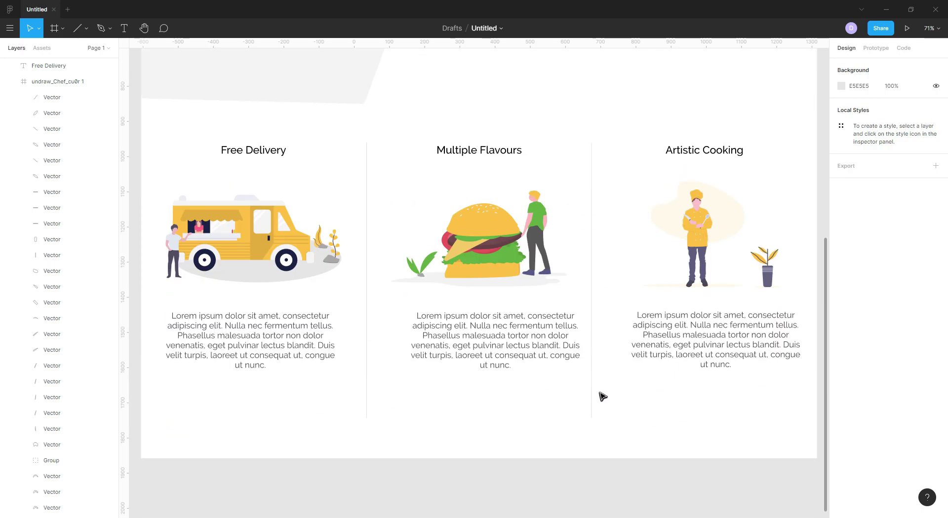
scroll(603, 397, up, 5)
scroll(554, 339, up, 4)
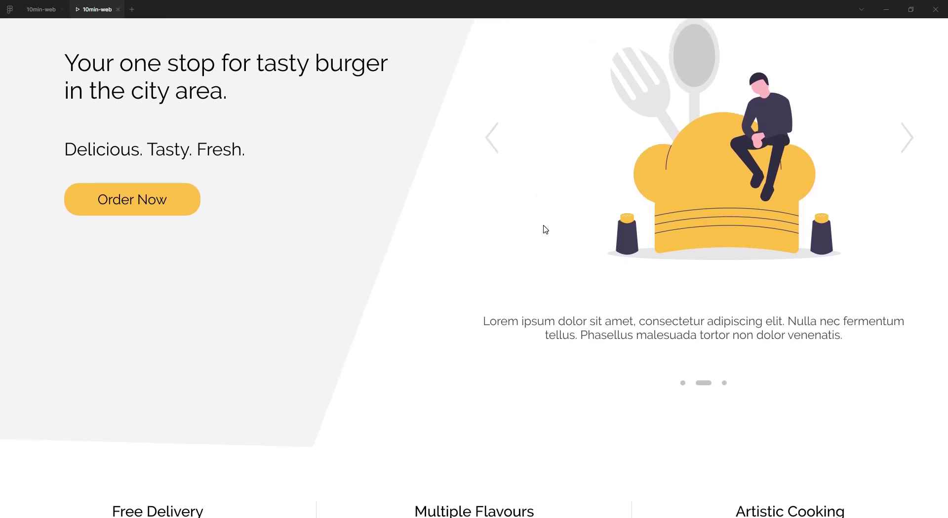
Scroll the prototype down through the three feature columns and back up to the Tasty Burgers hero
scroll(545, 229, down, 1)
scroll(545, 230, down, 2)
scroll(545, 229, down, 3)
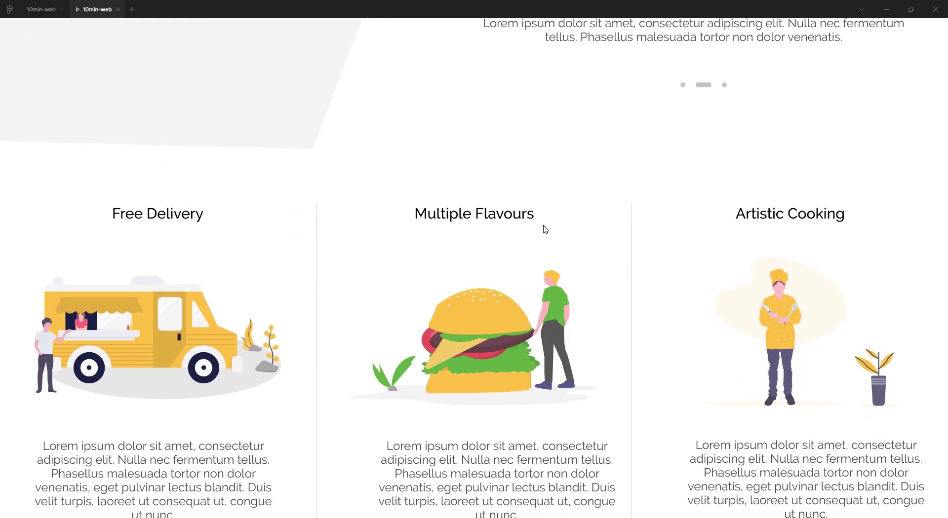
scroll(545, 230, down, 2)
scroll(545, 230, up, 2)
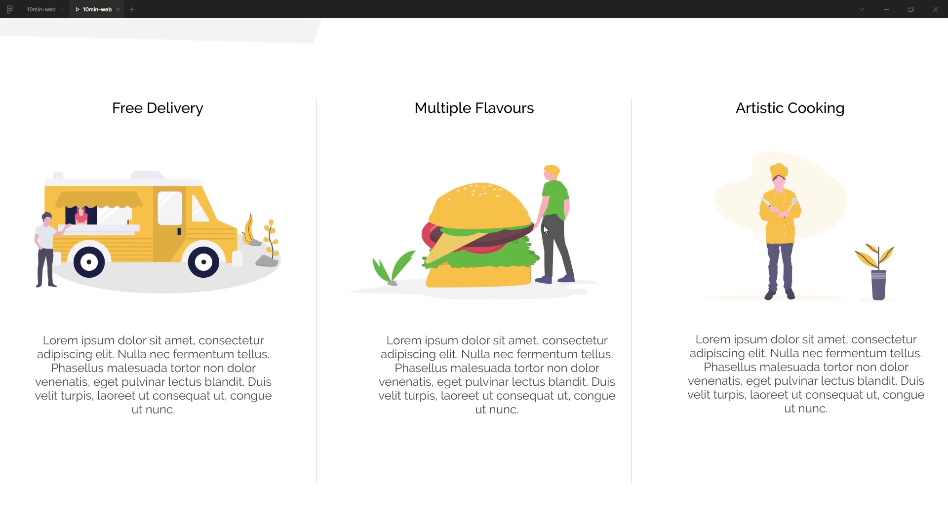
scroll(545, 230, up, 3)
scroll(545, 230, up, 2)
scroll(545, 230, up, 2)
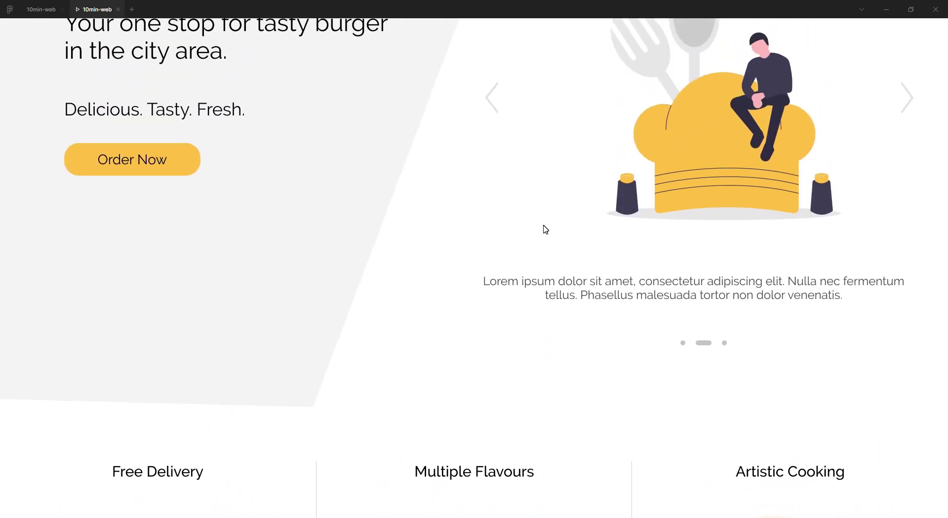
scroll(545, 229, up, 3)
scroll(545, 229, up, 1)
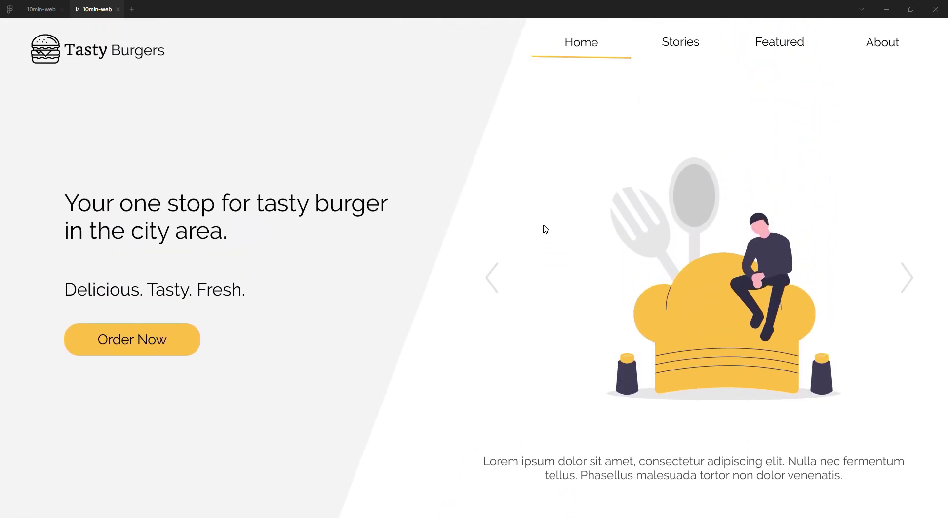